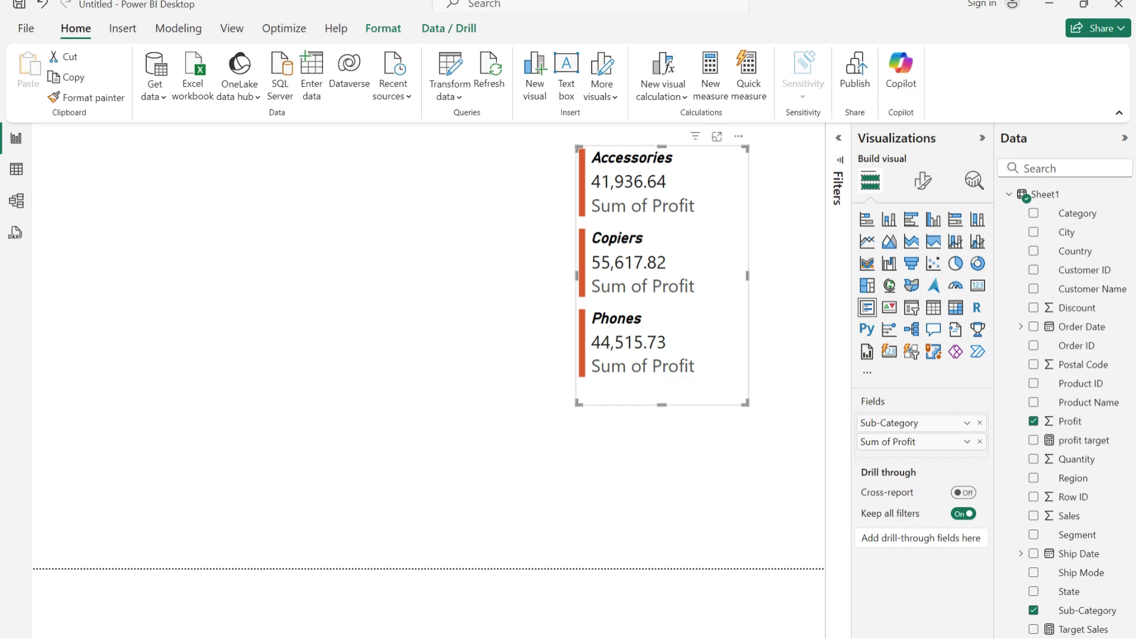
Delete the existing multi-row card and build a new one with the Sub-Category, Sales and Profit fields.
key("Delete")
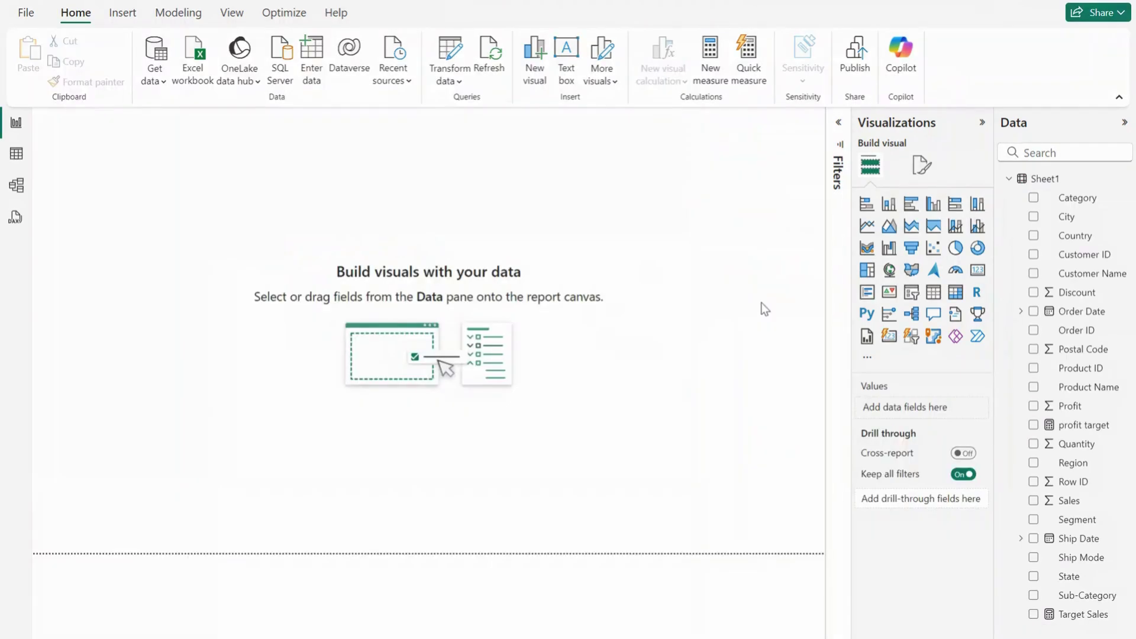
left_click(868, 294)
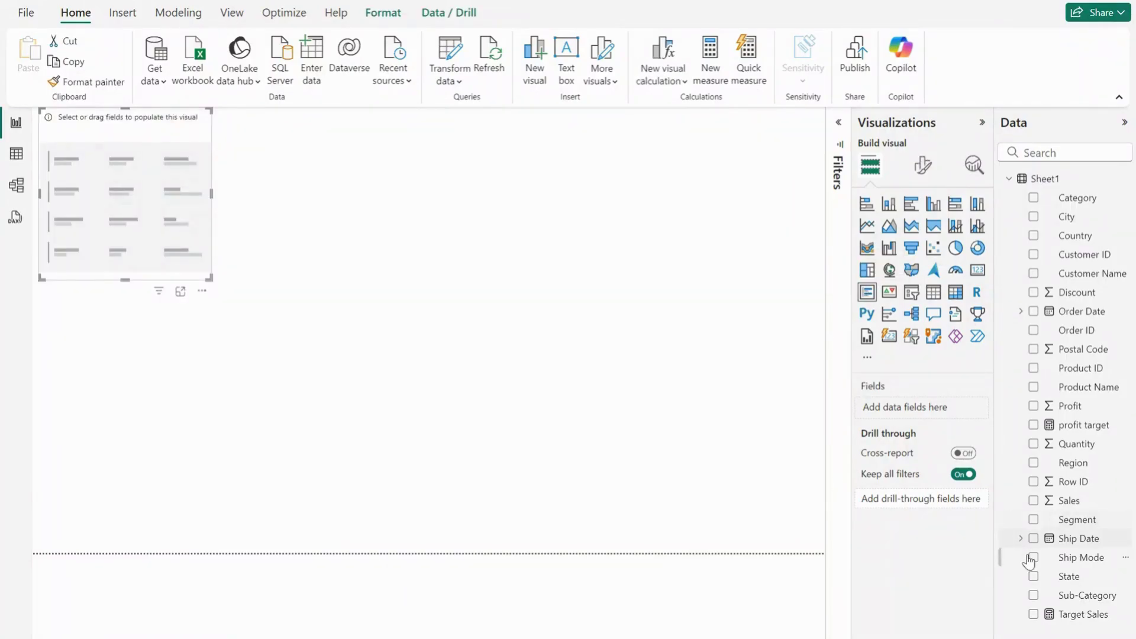
left_click_drag(1091, 596, 937, 409)
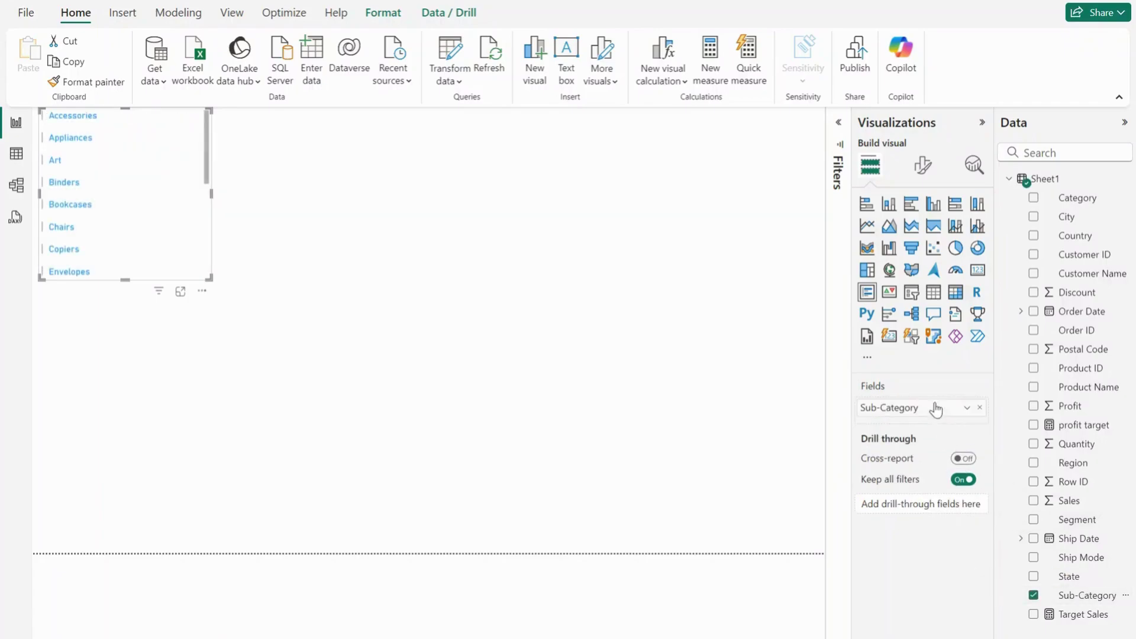
left_click_drag(1059, 501, 933, 421)
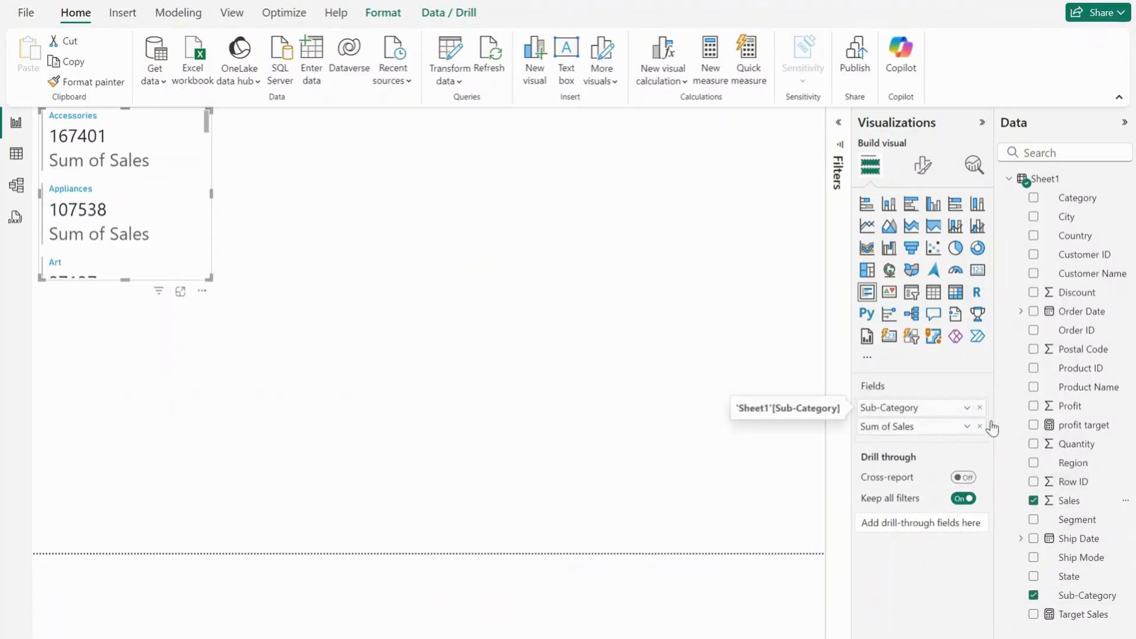
left_click_drag(1070, 406, 919, 435)
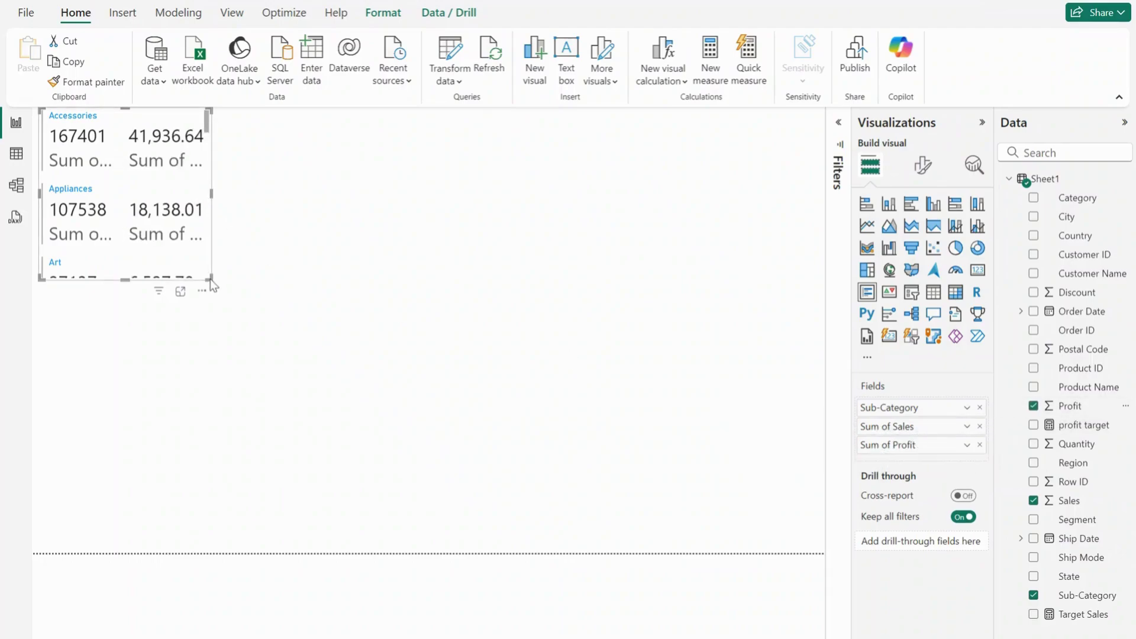
Enlarge the multi-row card to show both value columns and move it to the upper-right area of the report page.
left_click_drag(214, 286, 314, 331)
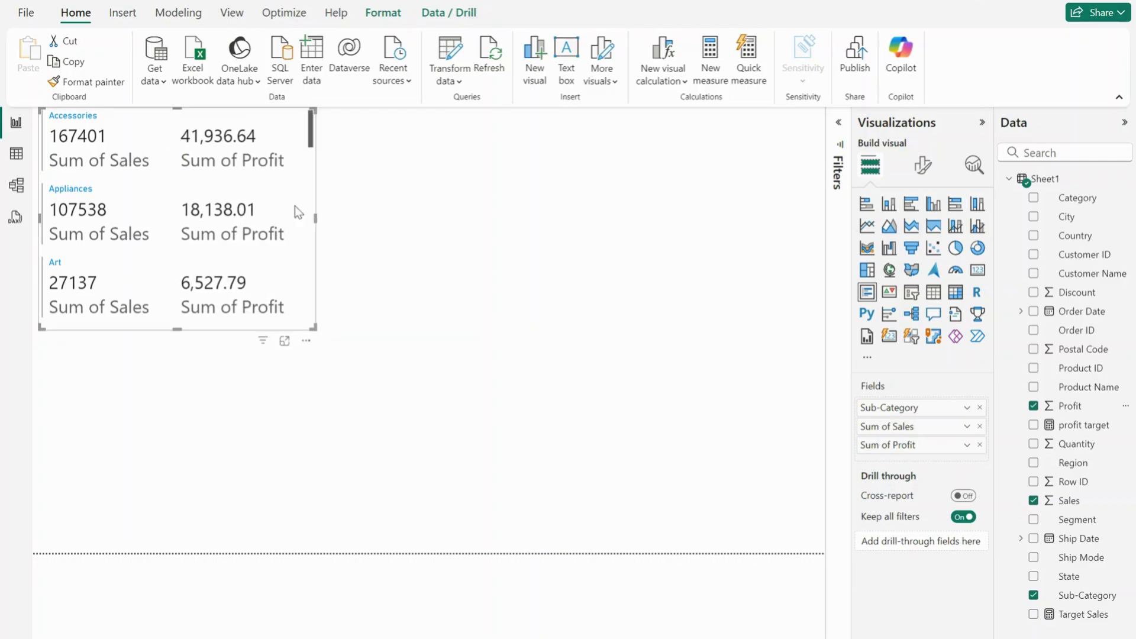
left_click_drag(295, 205, 776, 201)
left_click(784, 206)
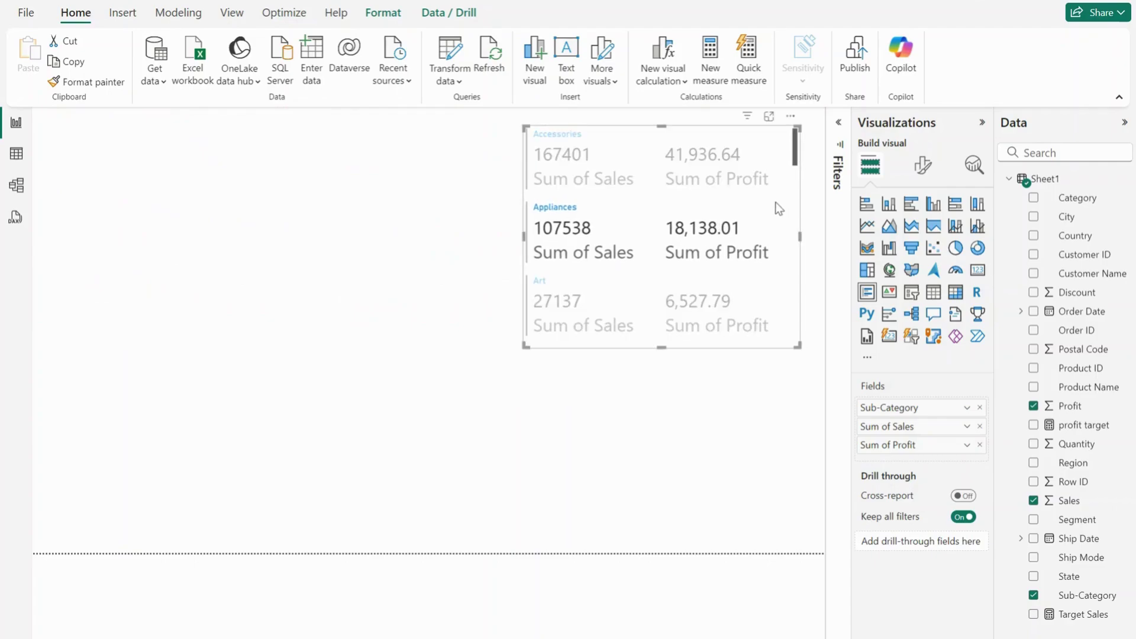
left_click(565, 214)
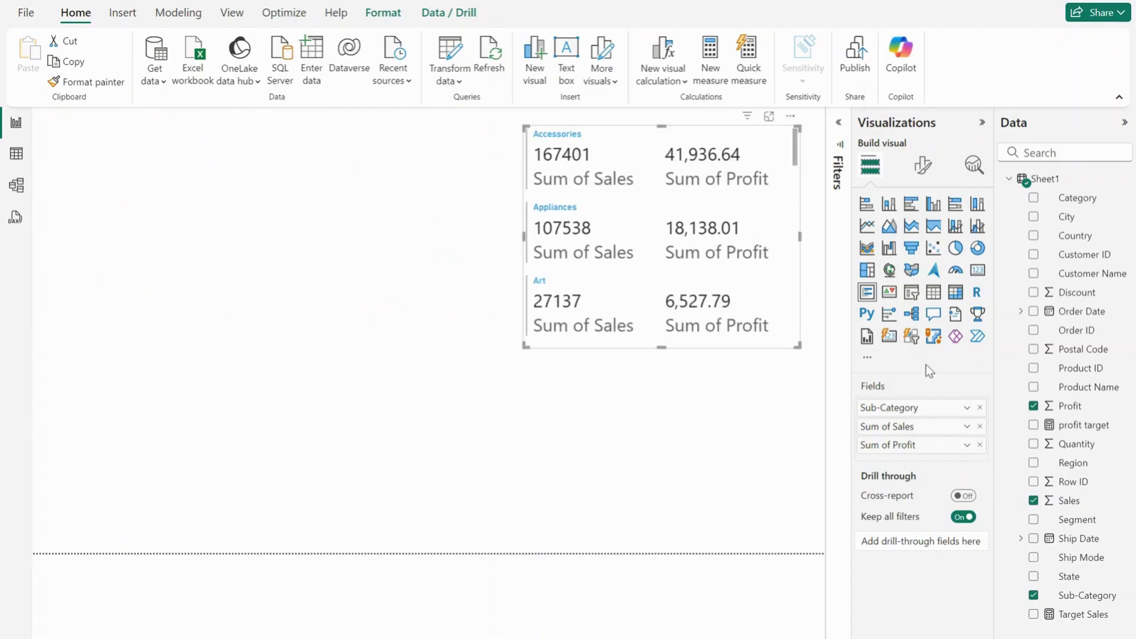
Remove Sum of Sales from the multi-row card and narrow the card to fit the single profit column.
left_click(980, 426)
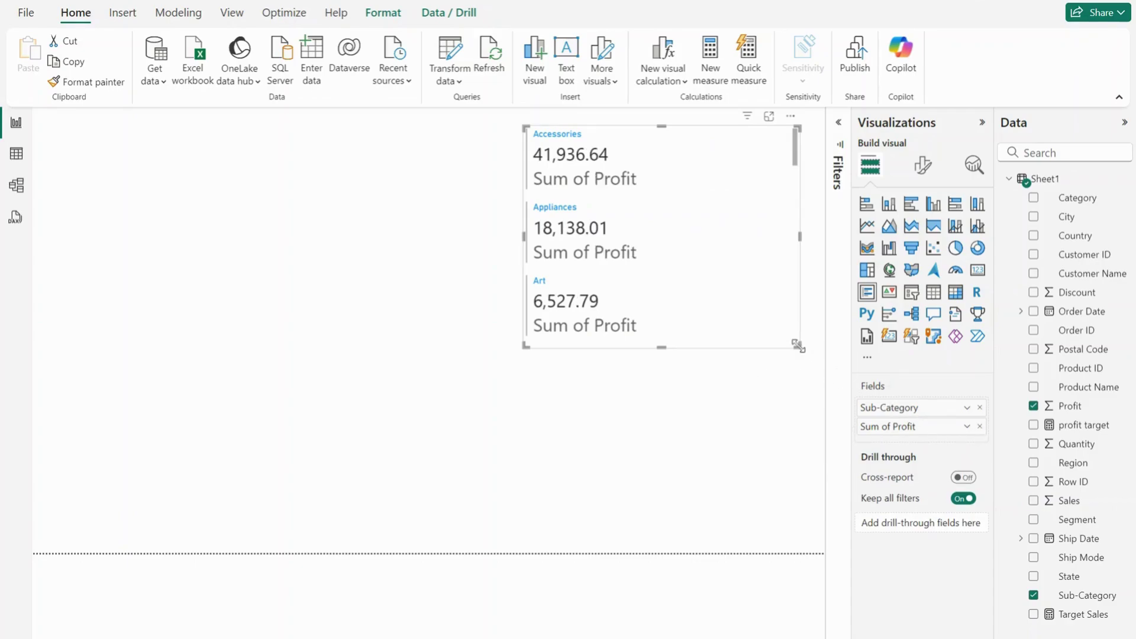
left_click_drag(796, 347, 674, 335)
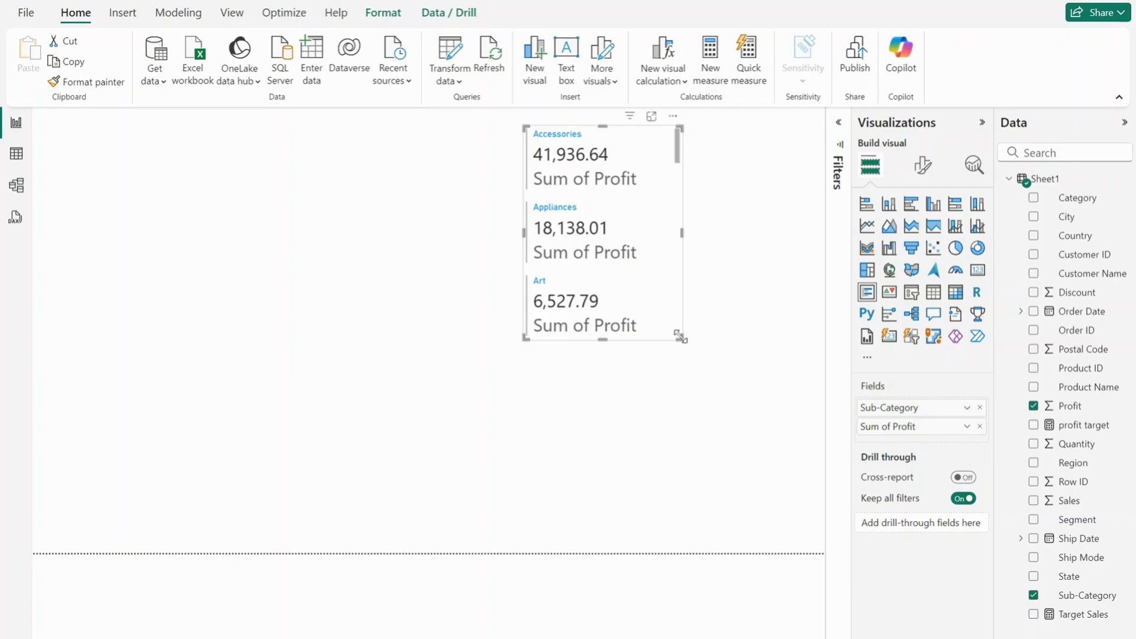
Apply a visual-level Top N filter on Sub-Category showing the top 3 by Sum of Profit, and enlarge the card slightly.
left_click(836, 128)
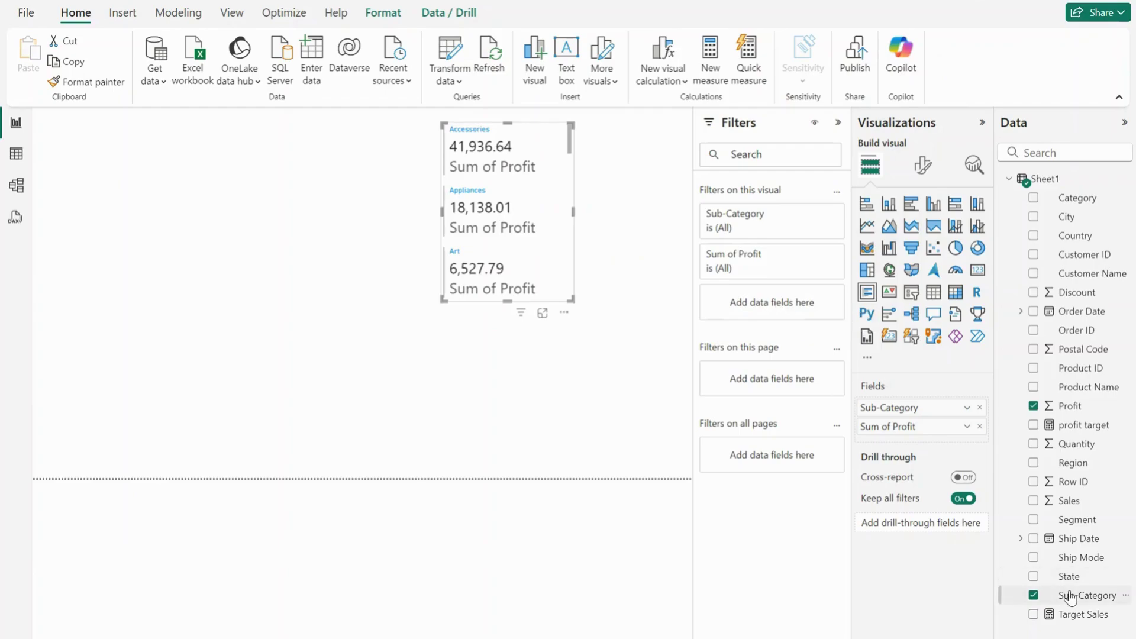
left_click_drag(1071, 595, 796, 310)
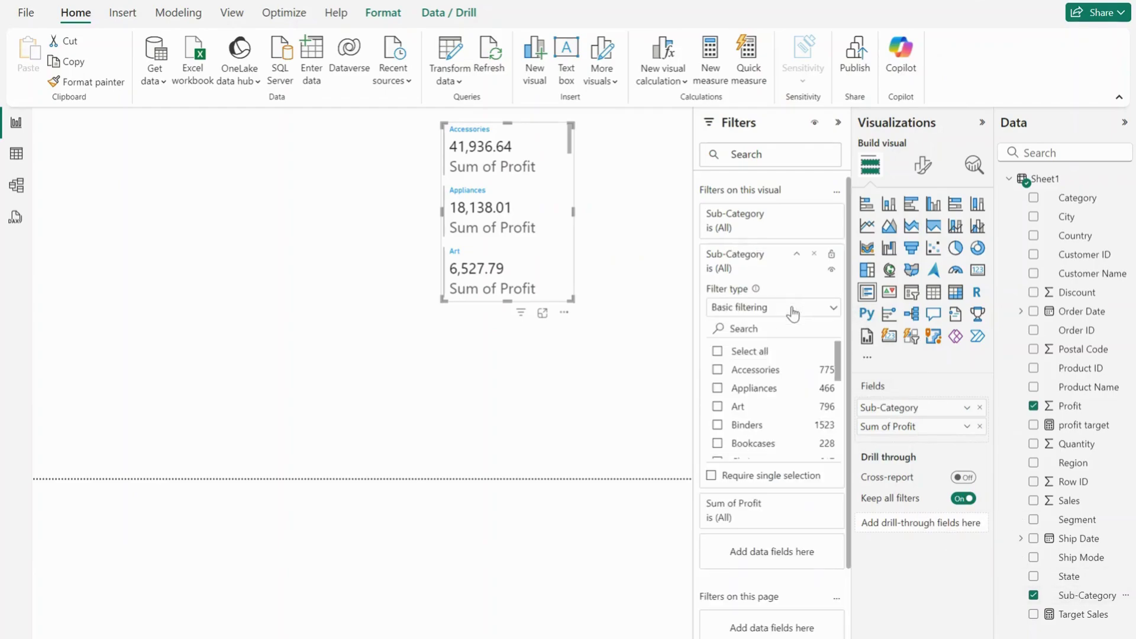
left_click(835, 310)
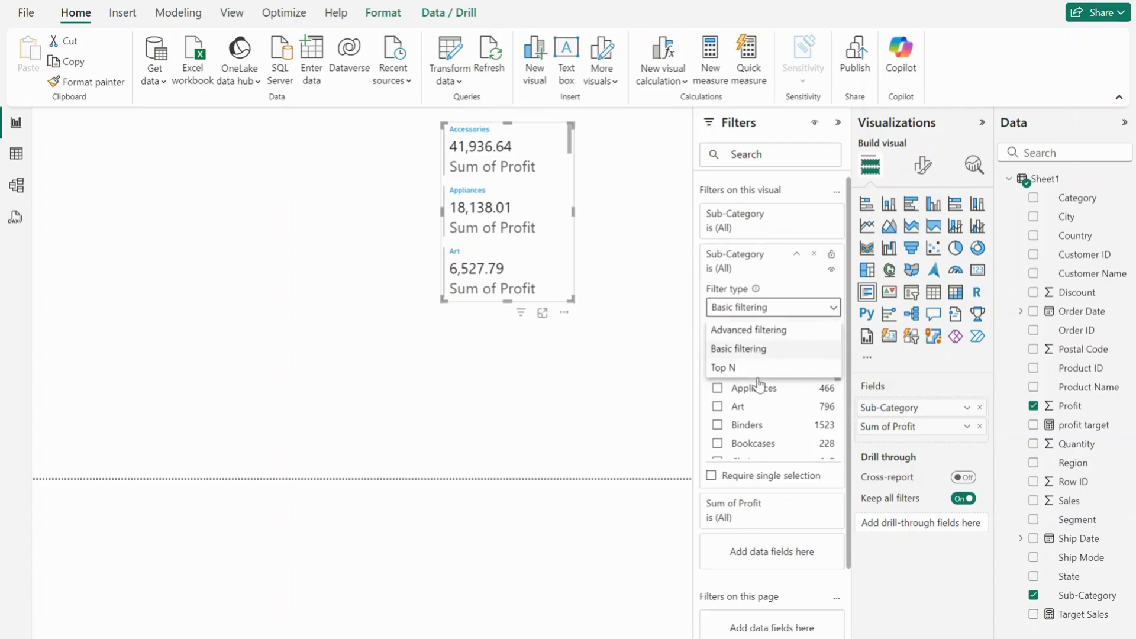
left_click(733, 368)
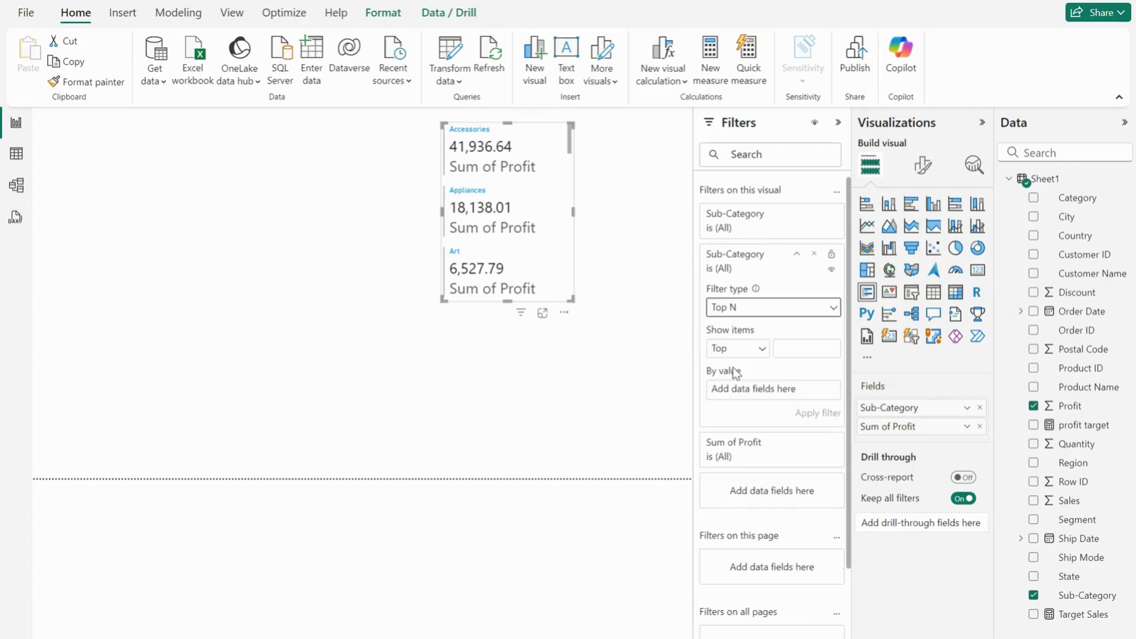
left_click(796, 349)
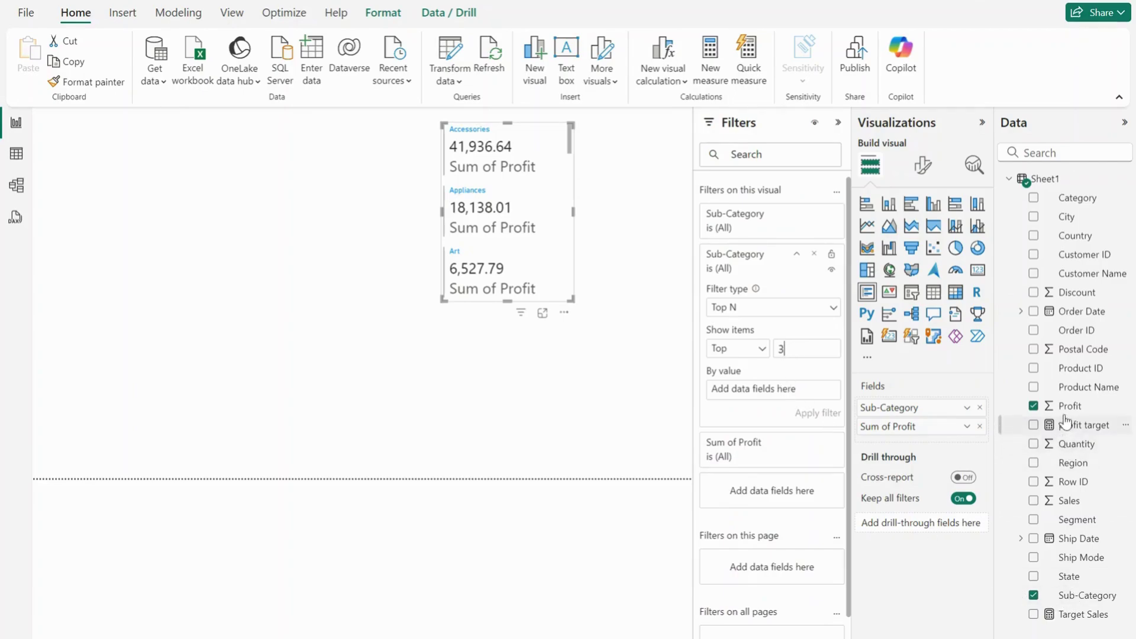
left_click_drag(1065, 406, 776, 387)
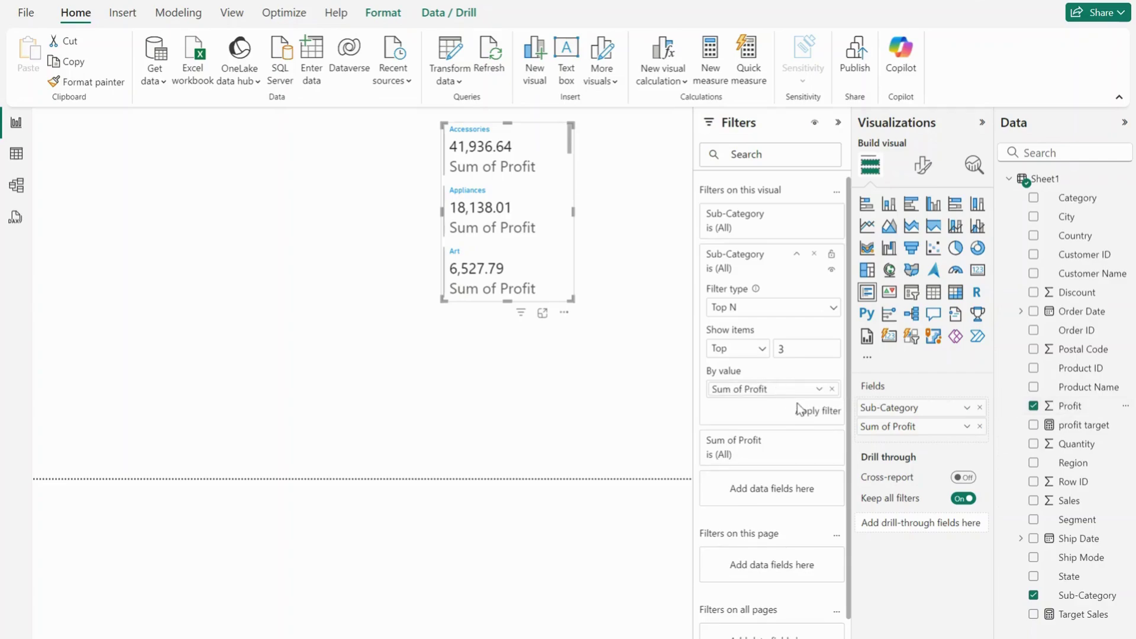
left_click(814, 414)
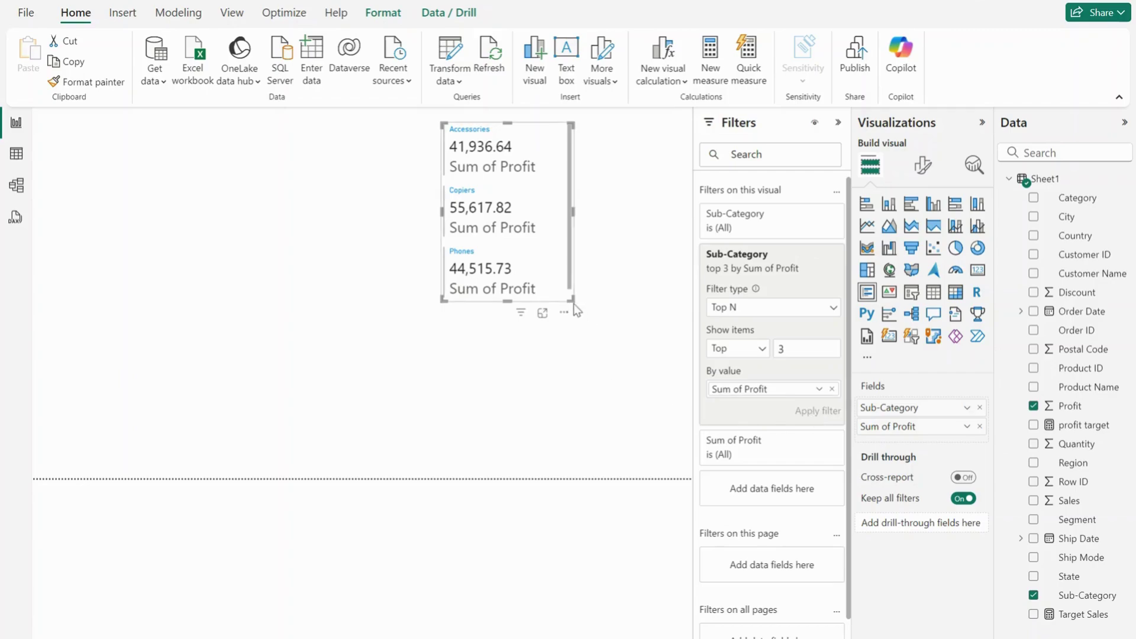
left_click_drag(571, 303, 580, 308)
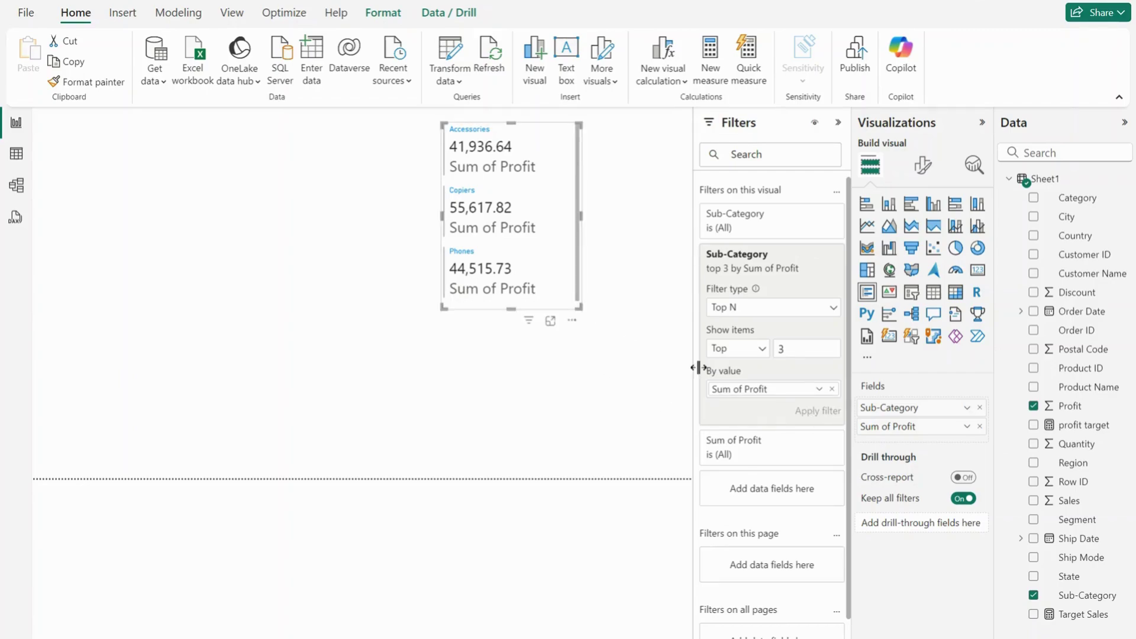
Switch the Sub-Category Top N filter to show the bottom 3 items by Sum of Profit and apply it.
left_click(762, 351)
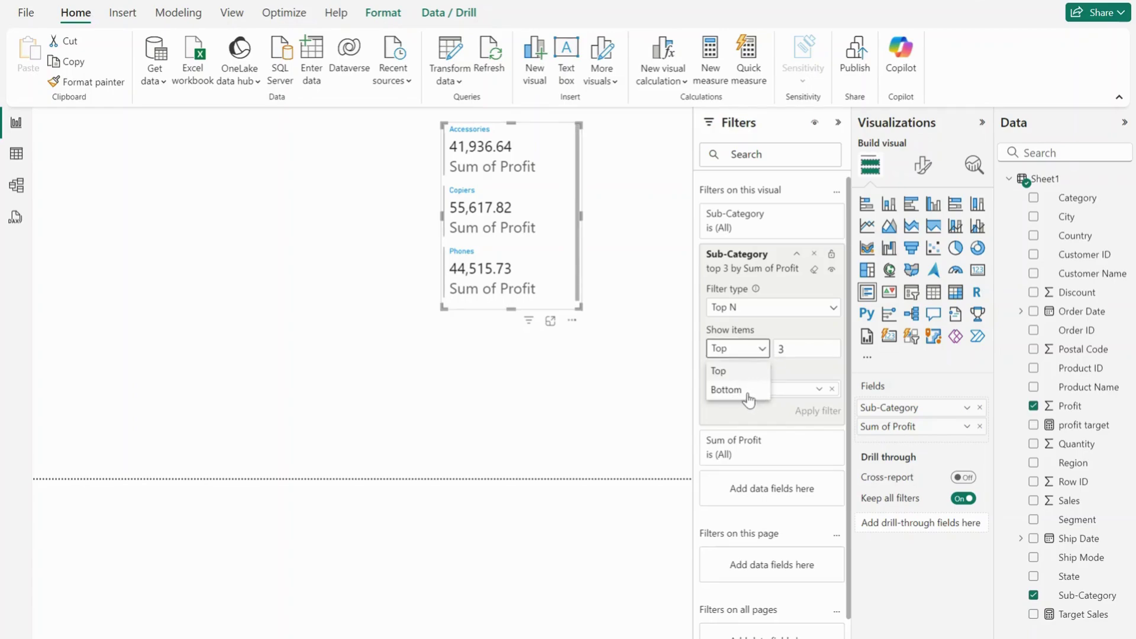
left_click(749, 398)
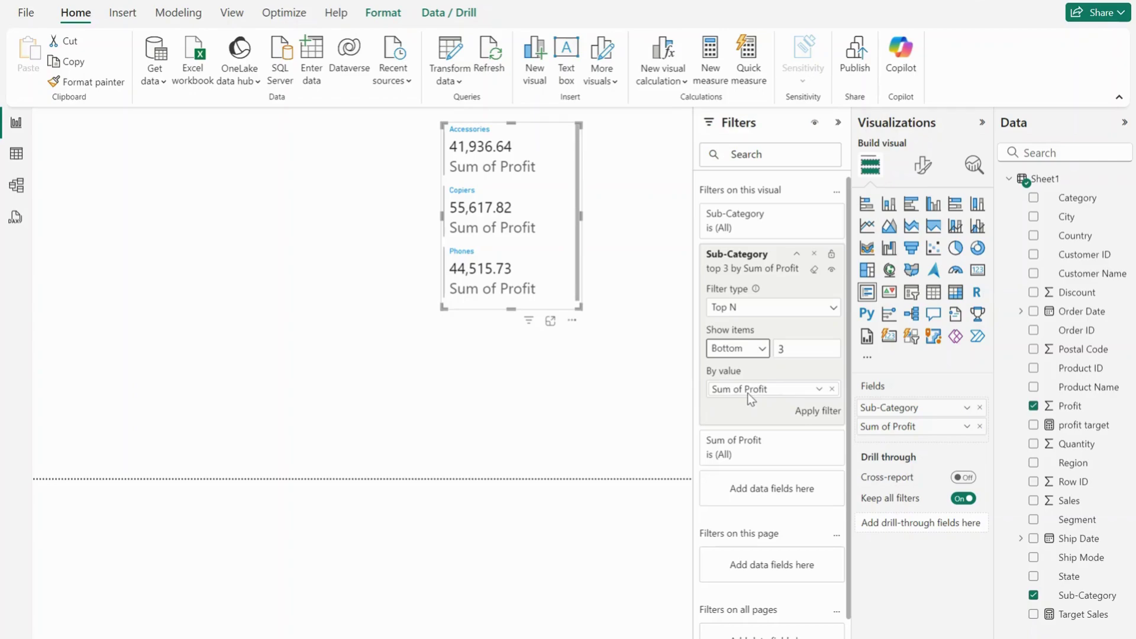
left_click(833, 413)
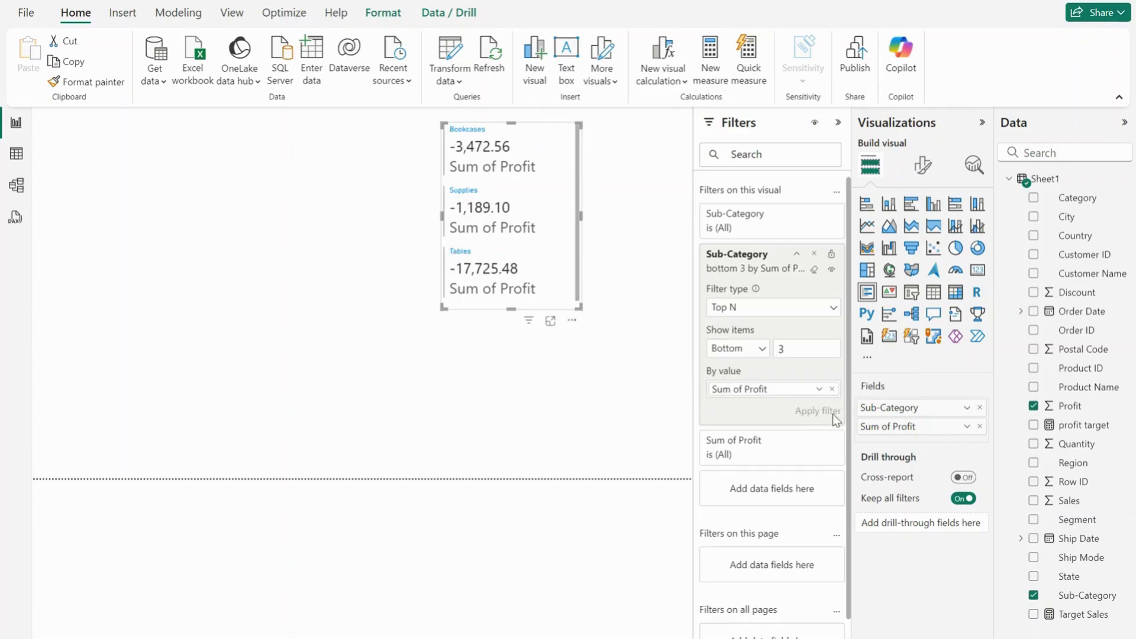
Return the Sub-Category filter to the top 3 items by Sum of Profit and apply it.
left_click(763, 350)
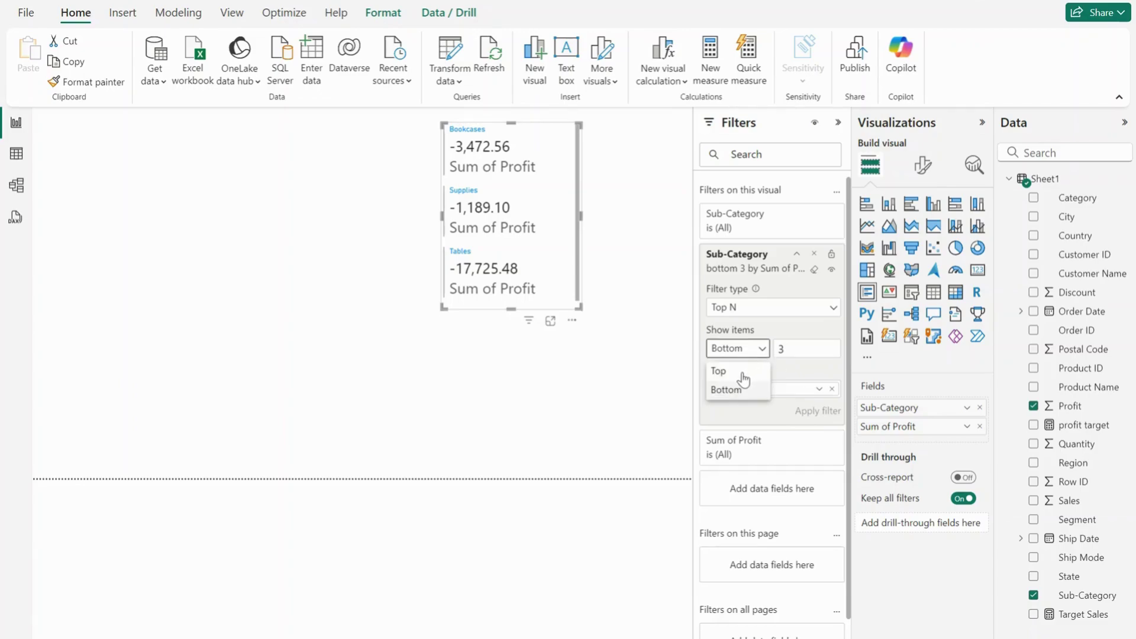
left_click(743, 373)
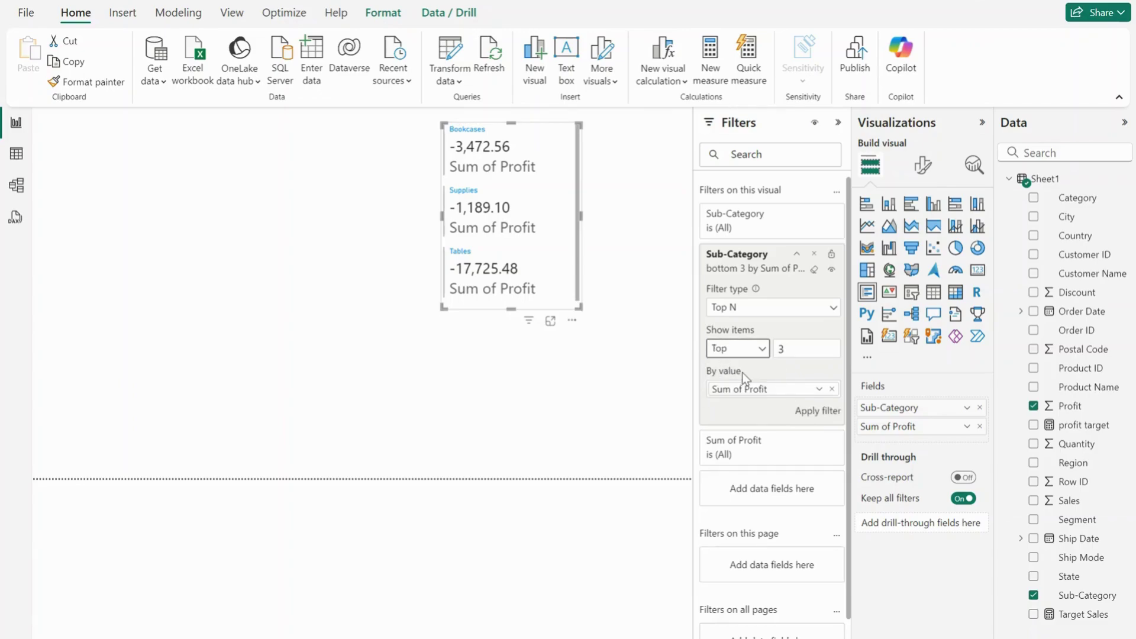
left_click(829, 413)
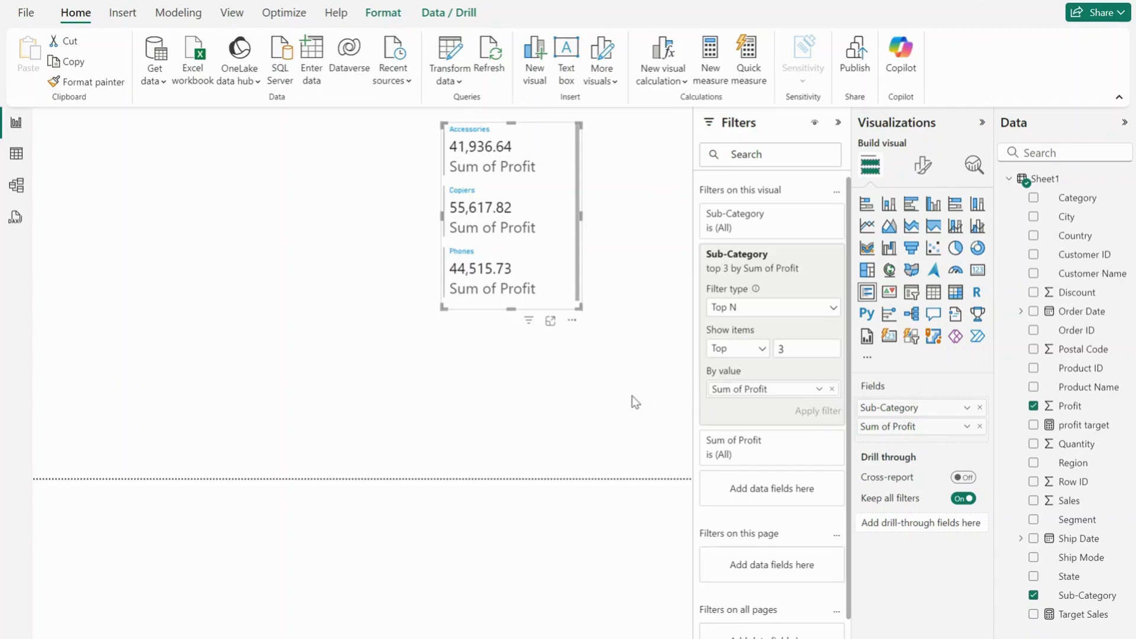
Set the font size of the card titles to 20 in the multi-row card's formatting.
left_click(925, 166)
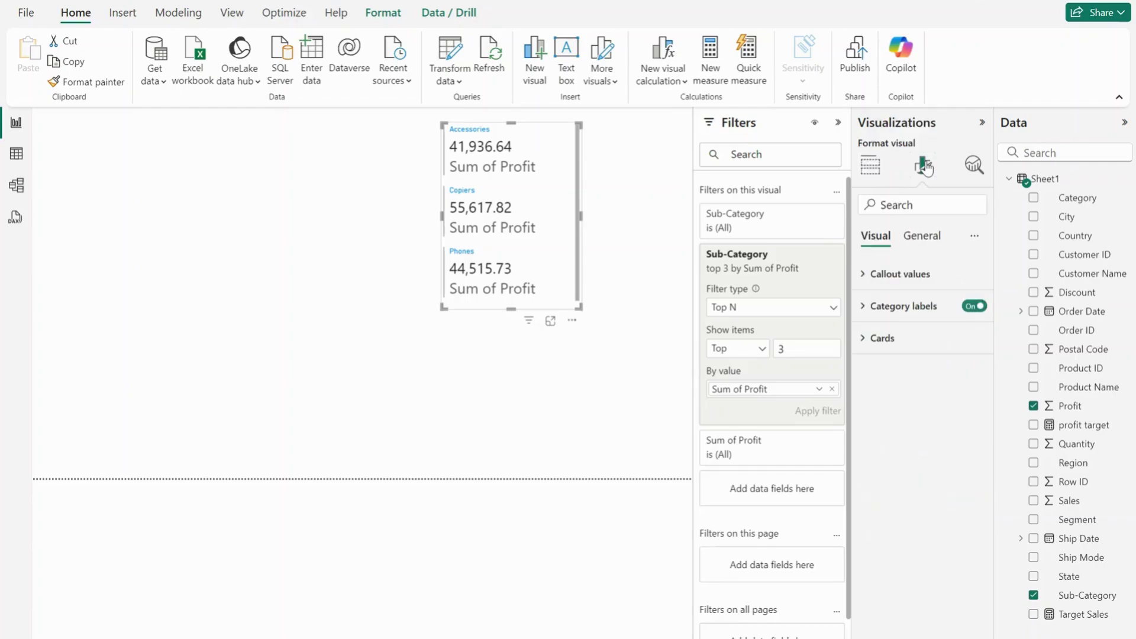
left_click(868, 341)
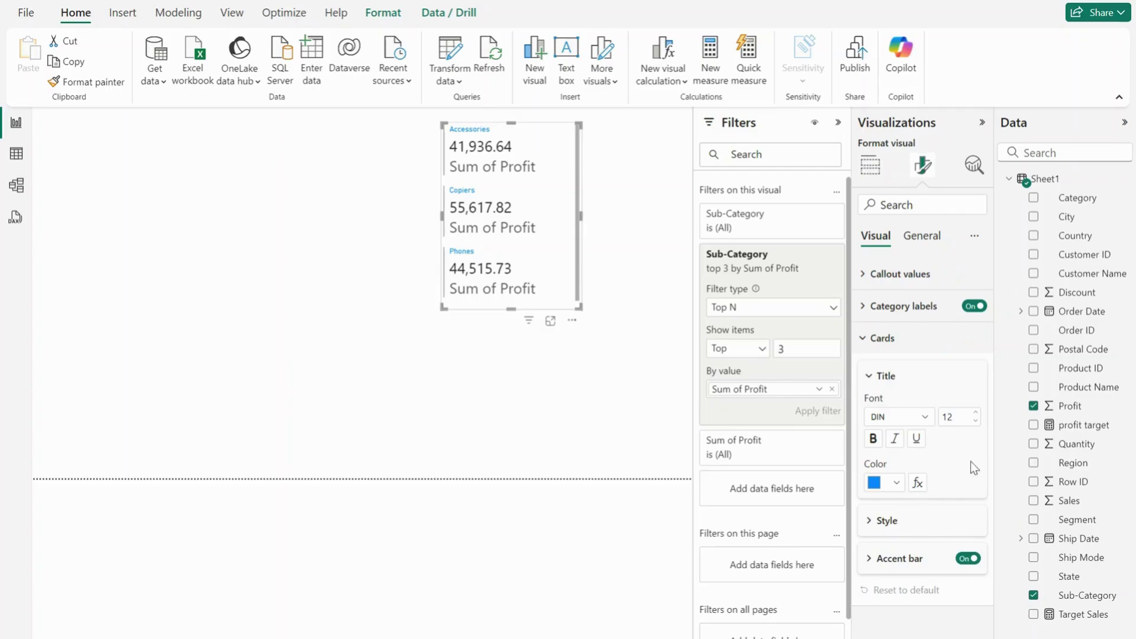
left_click(975, 415)
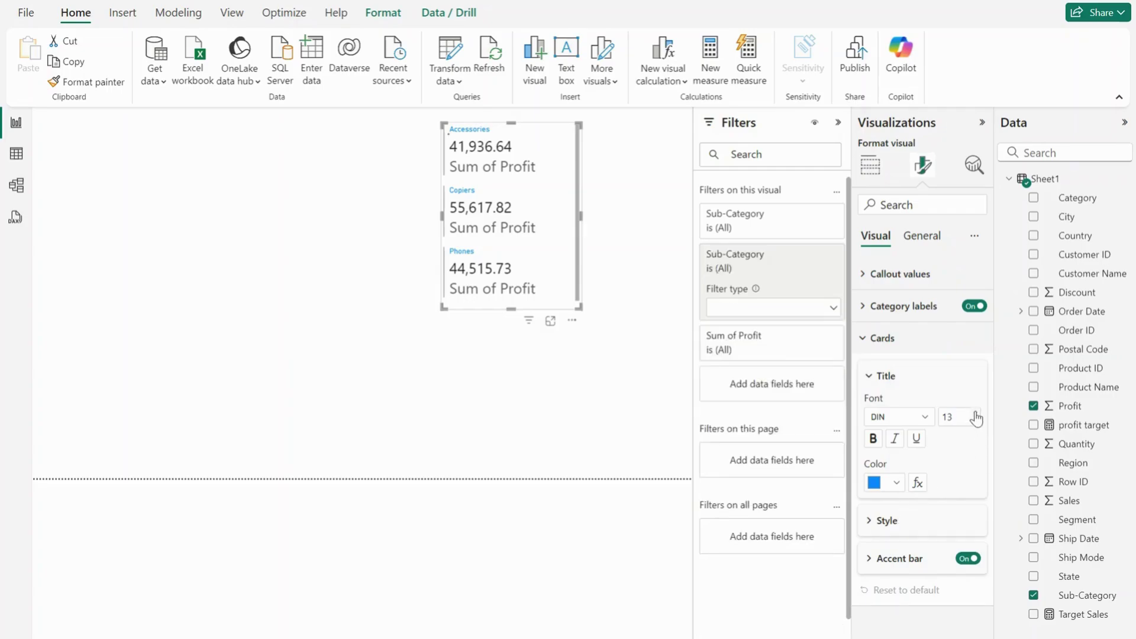
left_click(975, 415)
left_click(976, 415)
left_click(975, 414)
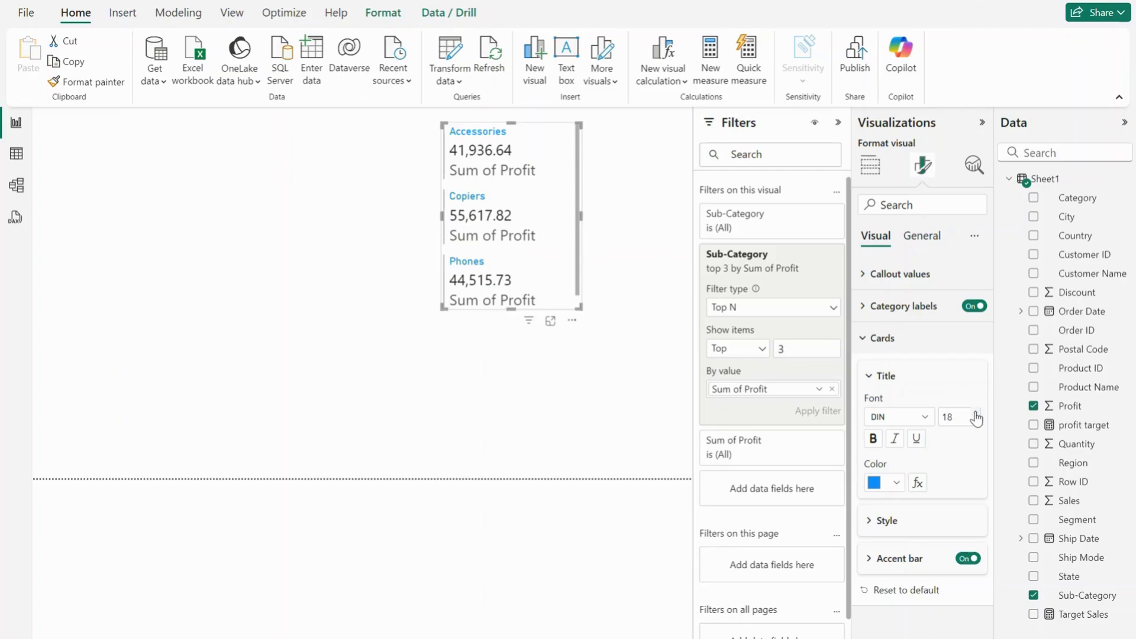
left_click(976, 415)
left_click(976, 415)
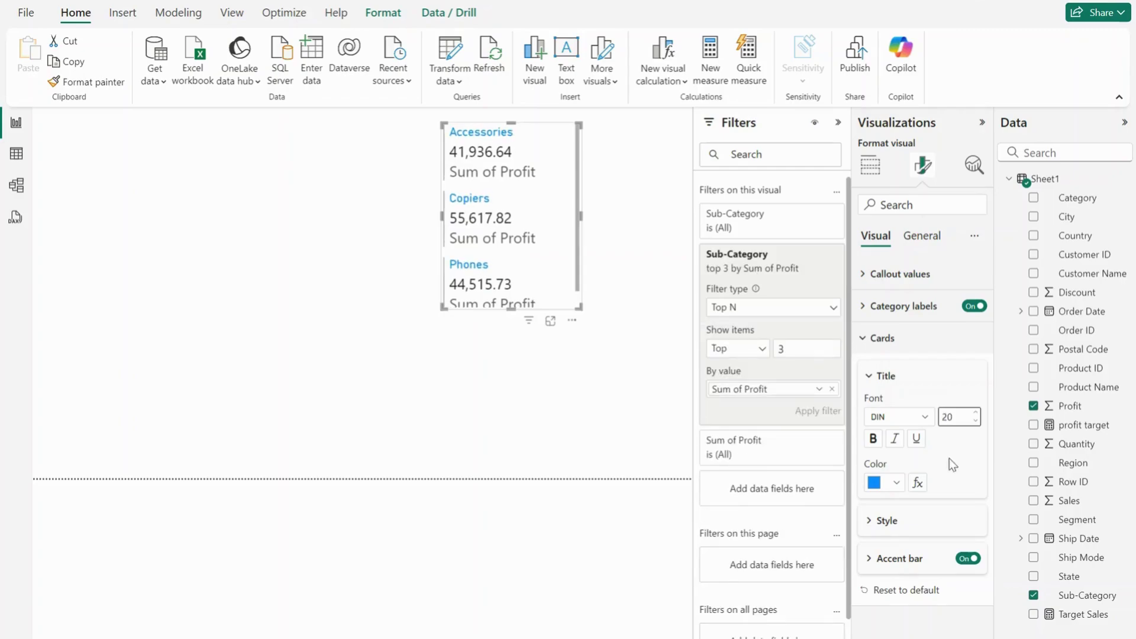
Set the color of the card titles to orange.
left_click(897, 483)
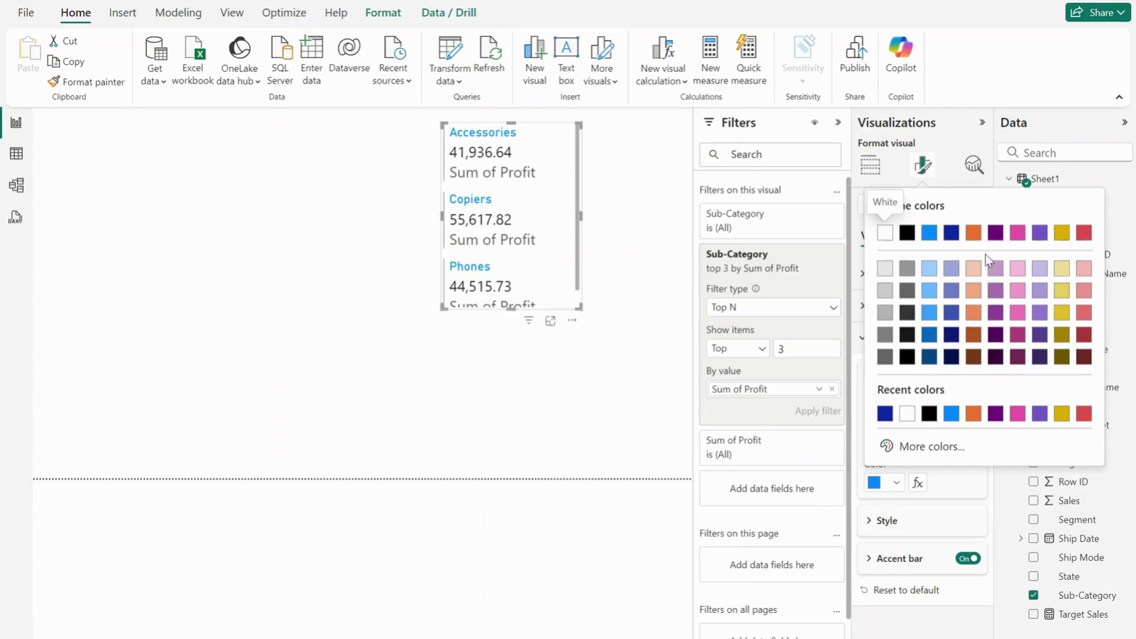
left_click(974, 234)
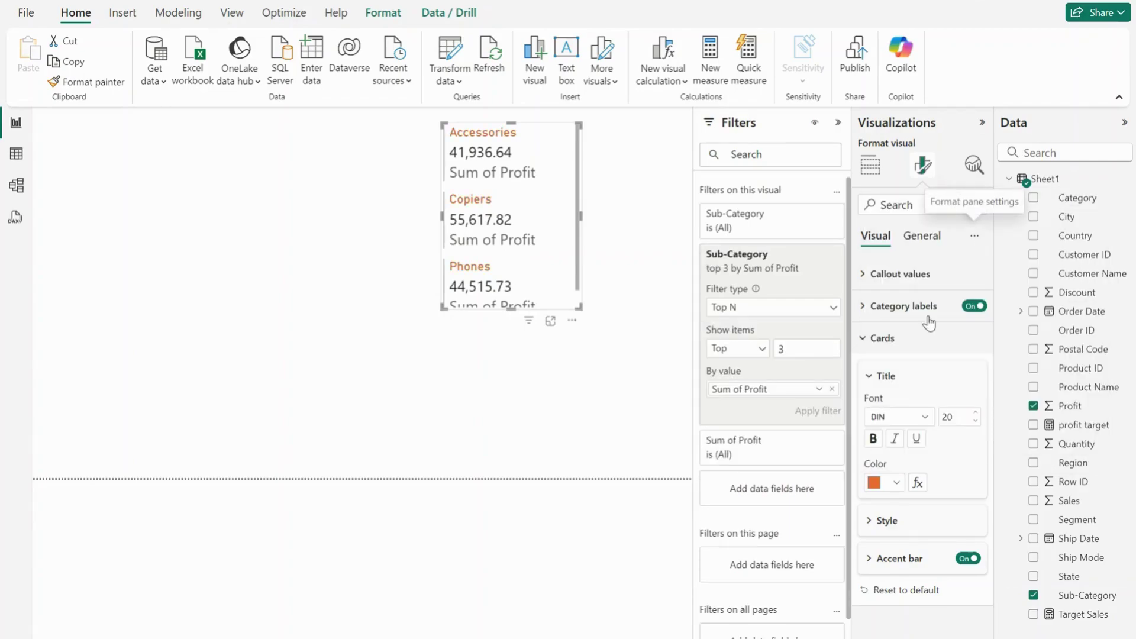
Set the card titles' color to black and make them bold and italic.
left_click(891, 486)
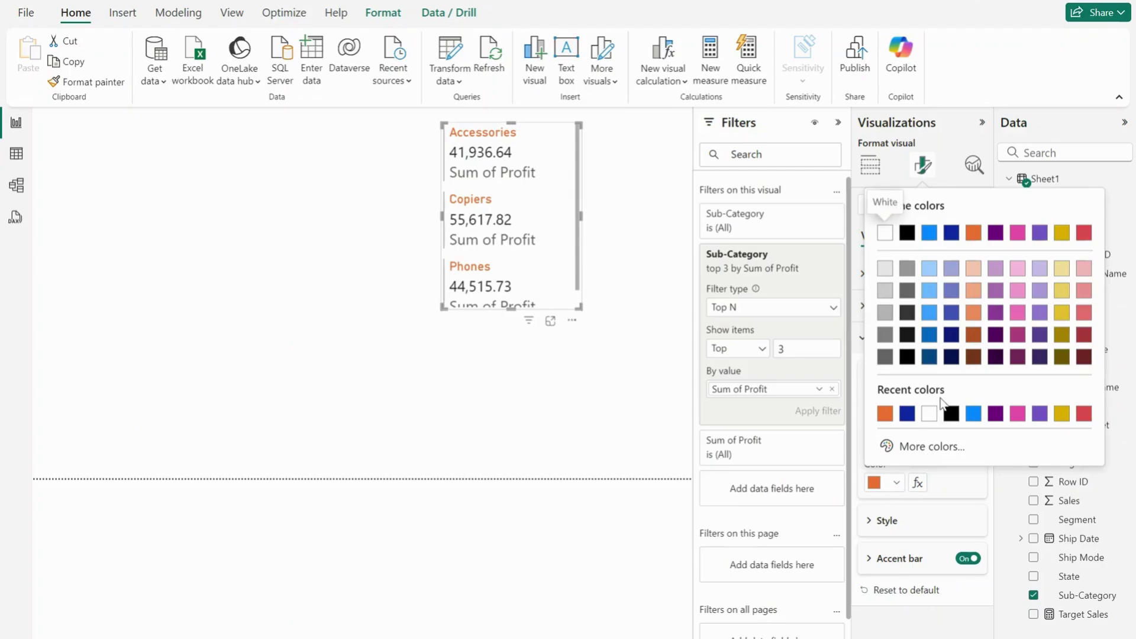
left_click(951, 414)
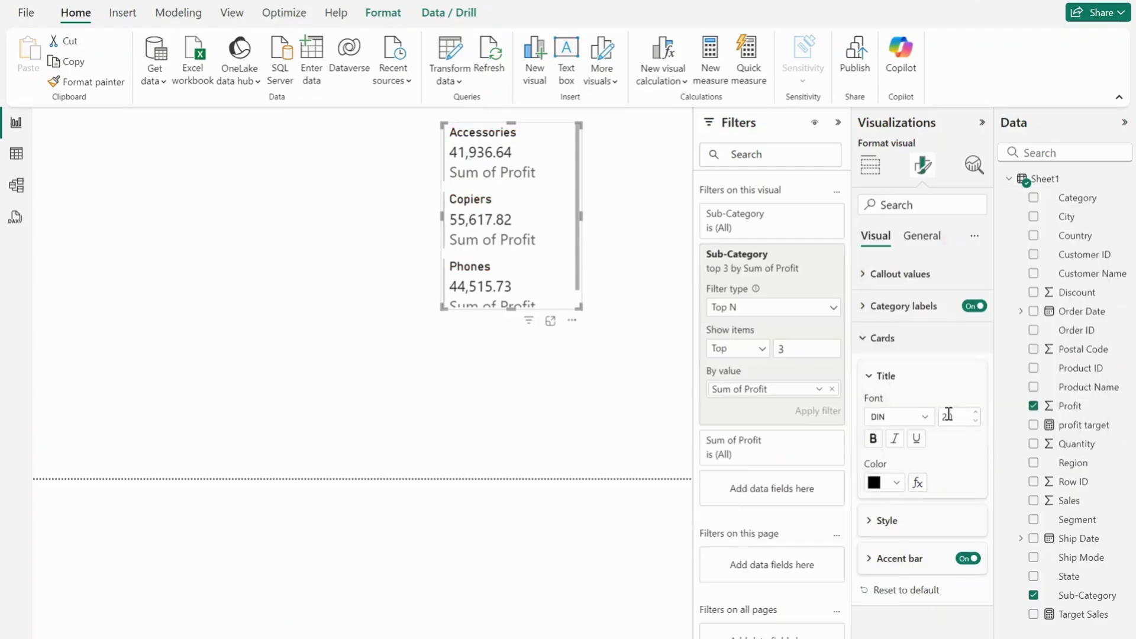
left_click(874, 439)
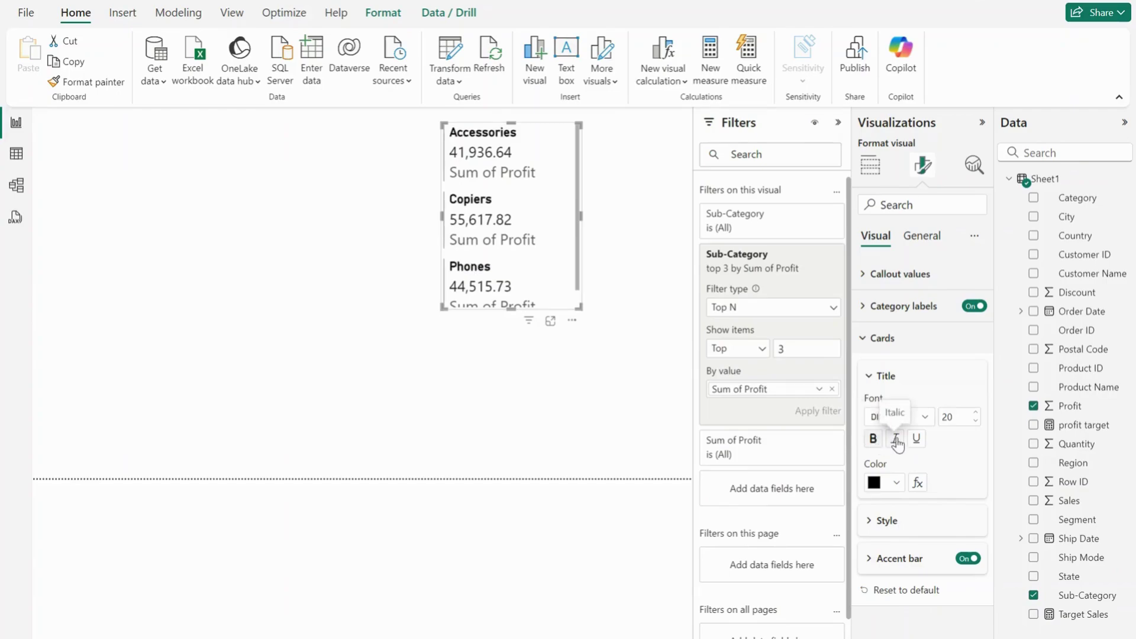
left_click(897, 439)
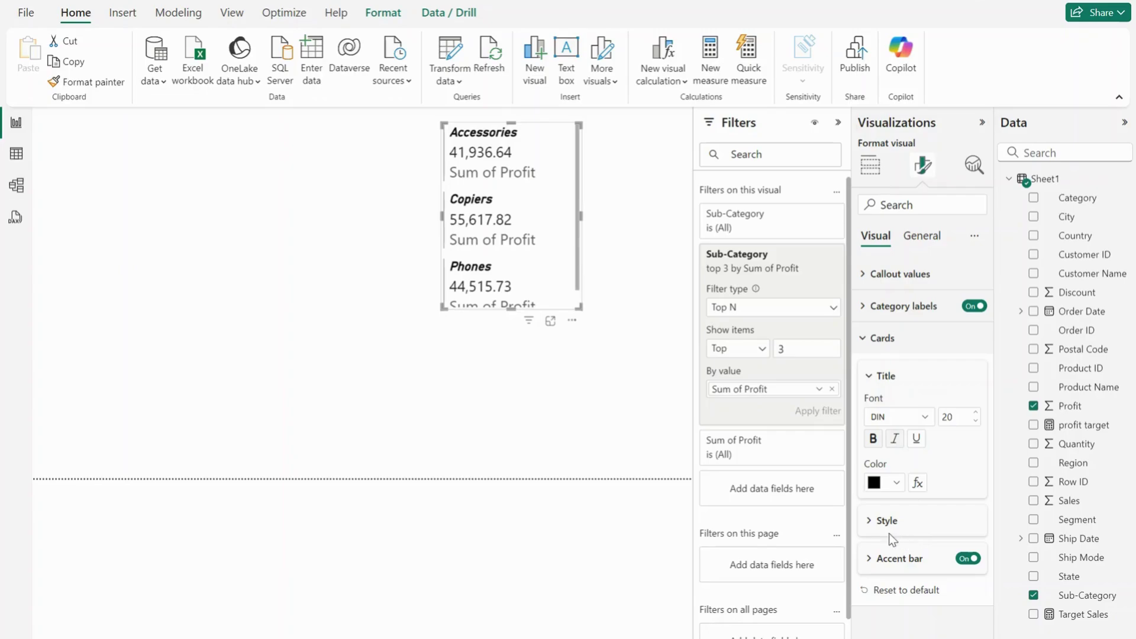
Try the top, bottom, left and right border positions in the card style, and clear them all.
left_click(869, 523)
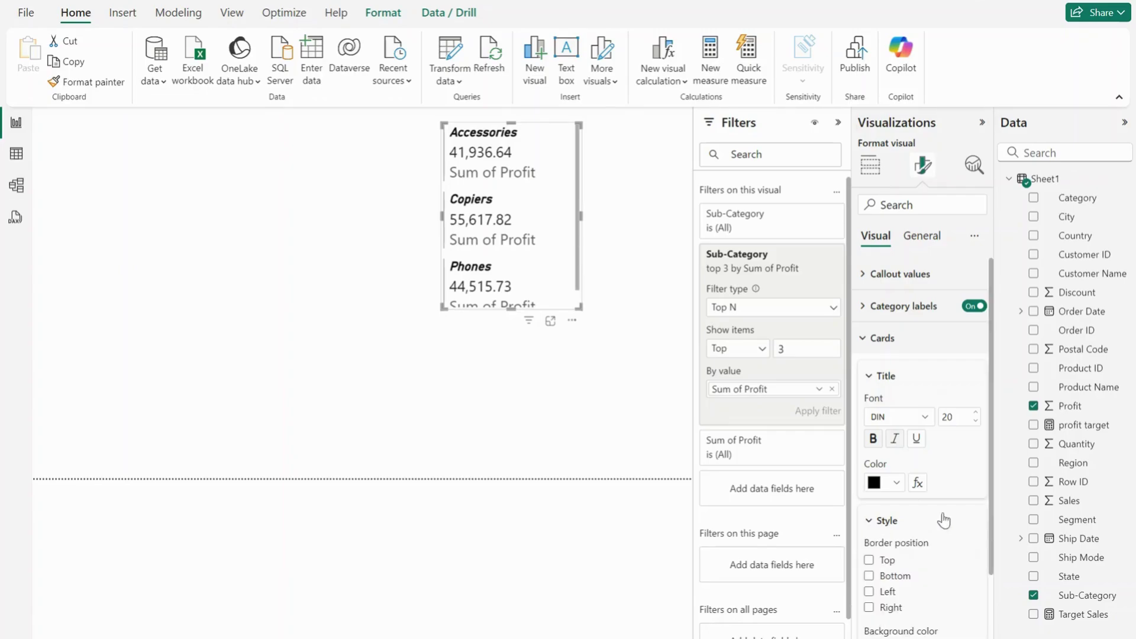
left_click_drag(990, 455, 990, 547)
left_click(870, 442)
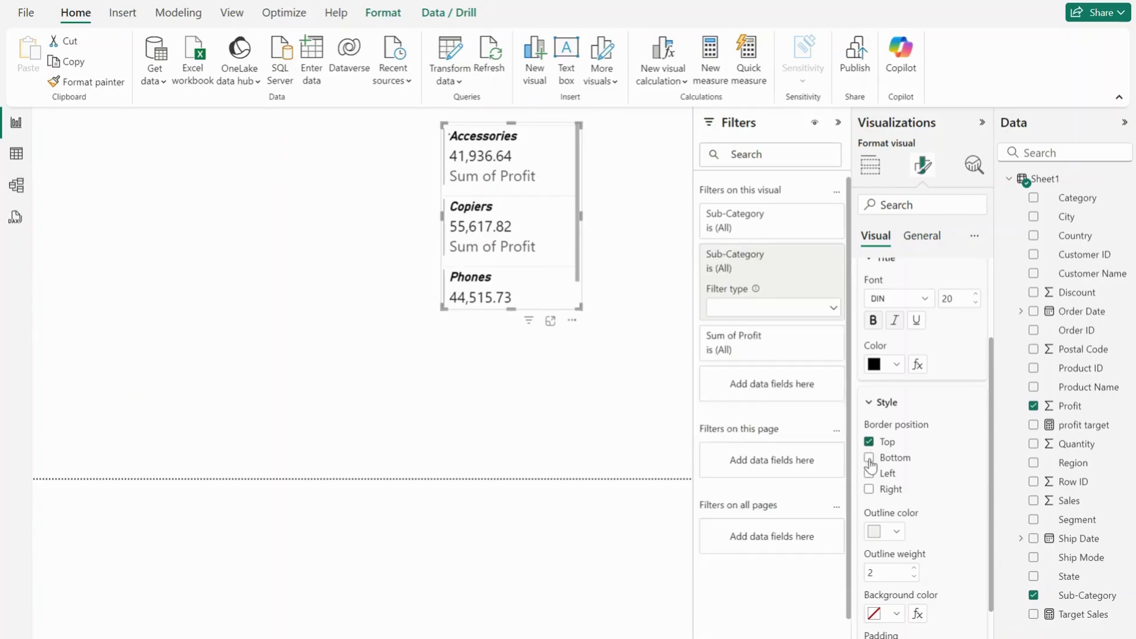
left_click(870, 460)
left_click(869, 441)
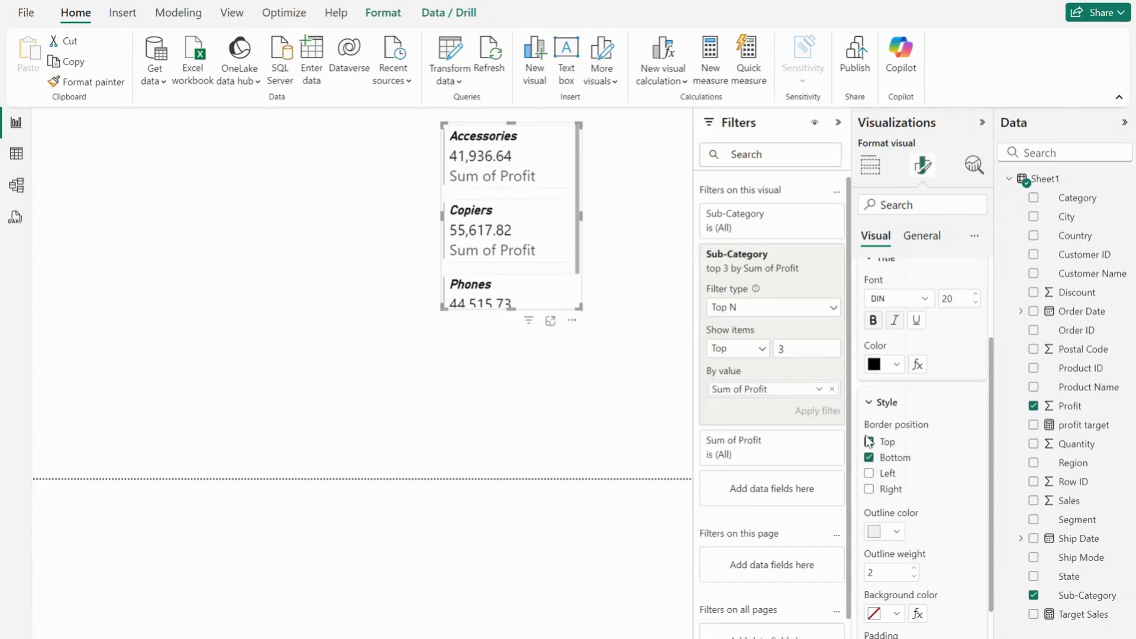
left_click(869, 441)
left_click(869, 457)
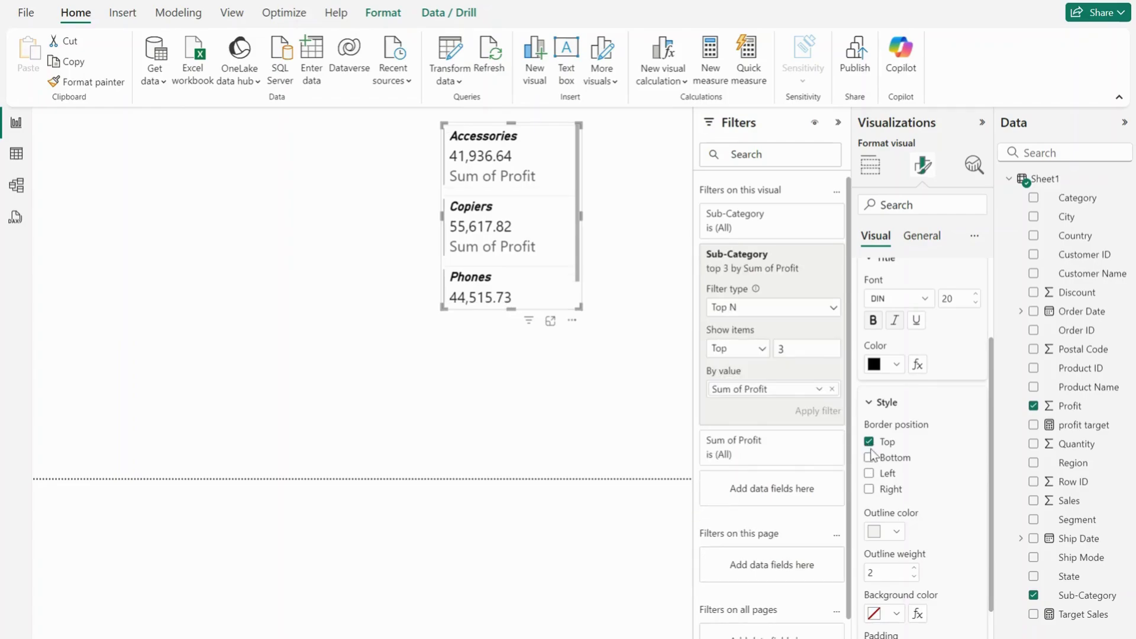
left_click(869, 442)
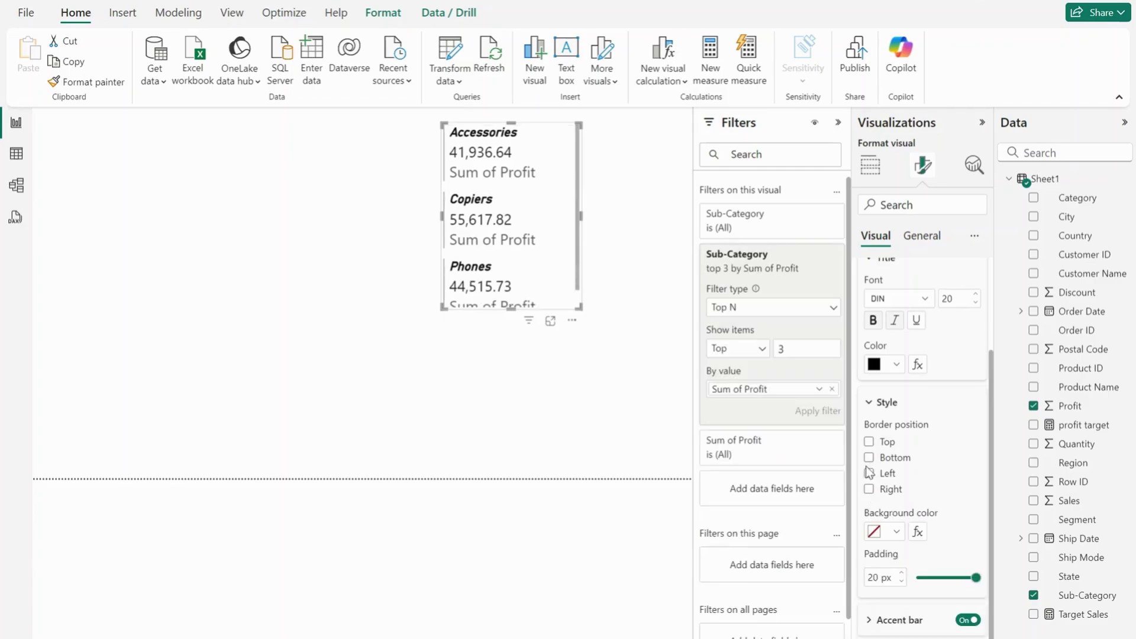
left_click(869, 475)
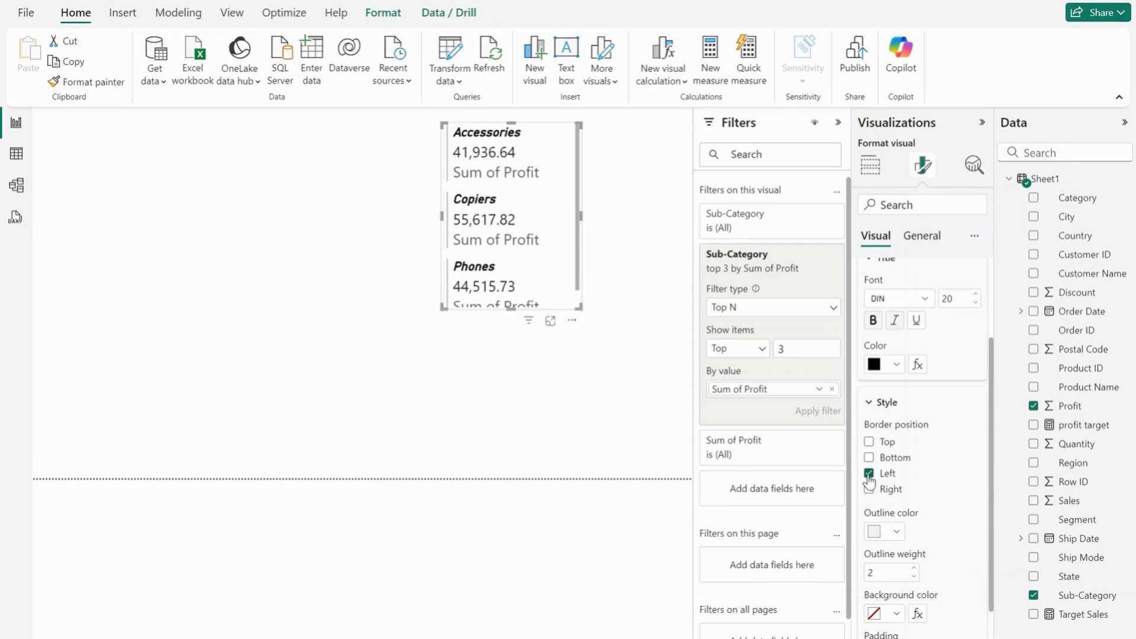
left_click(870, 476)
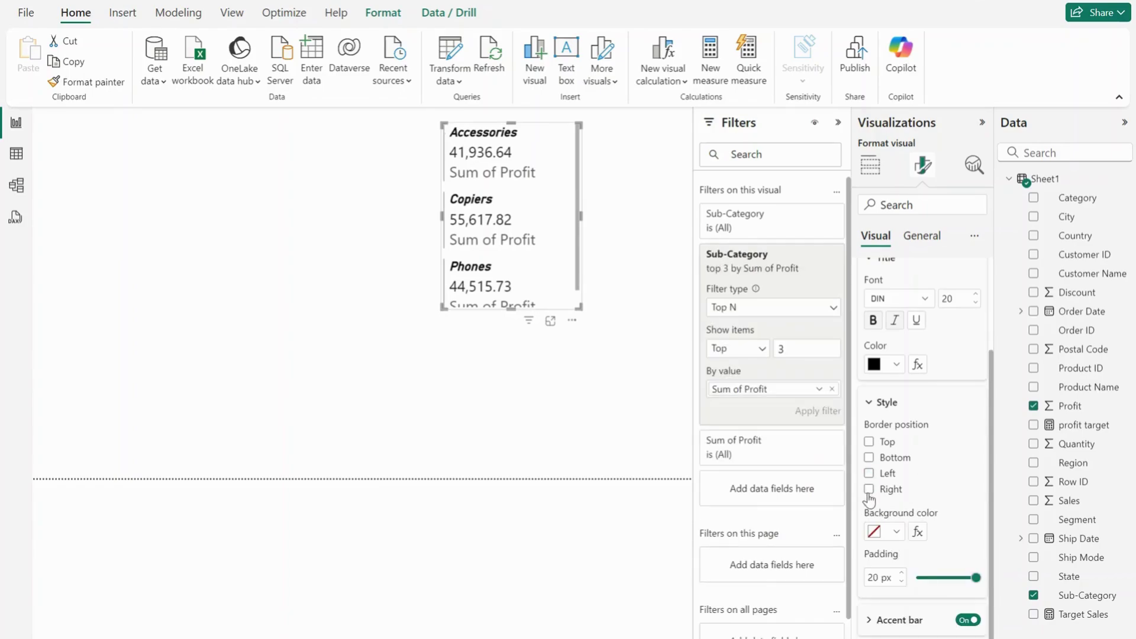
left_click(869, 491)
left_click(869, 491)
Set the cards' accent bar width to 10 and its color to orange.
left_click(868, 622)
scroll(990, 474, "down", 3)
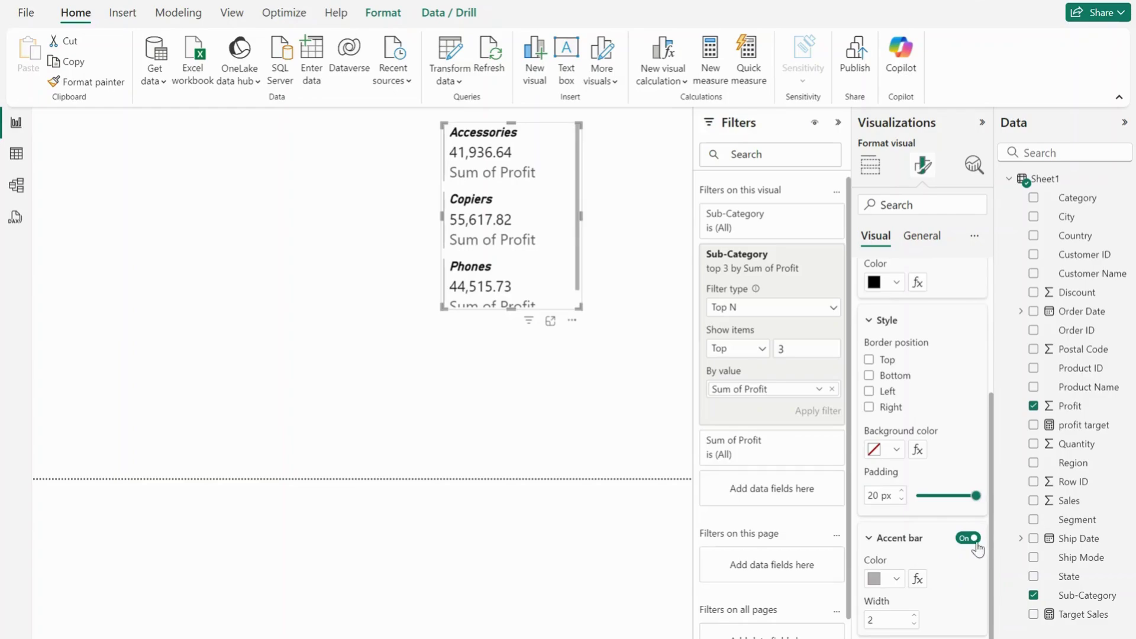
left_click(915, 618)
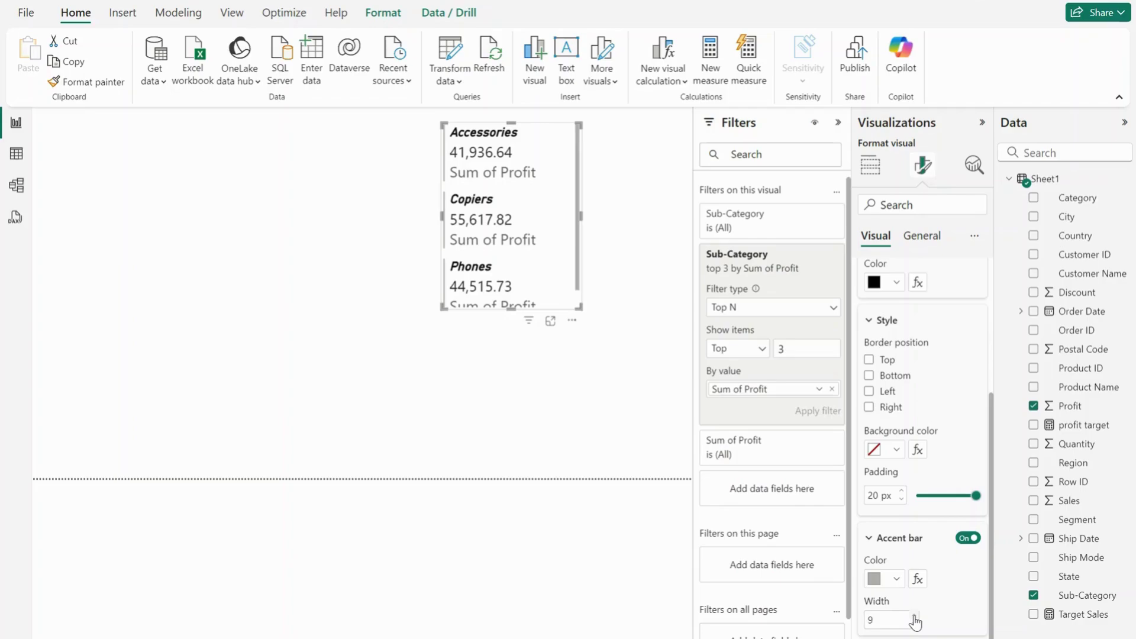
left_click(898, 580)
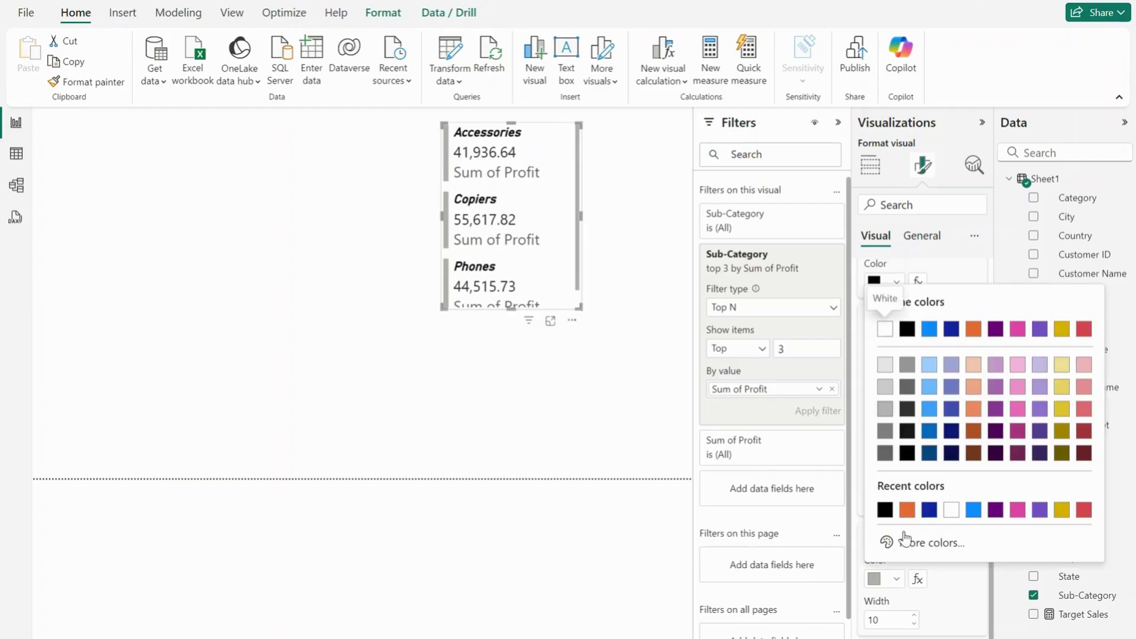
left_click(907, 510)
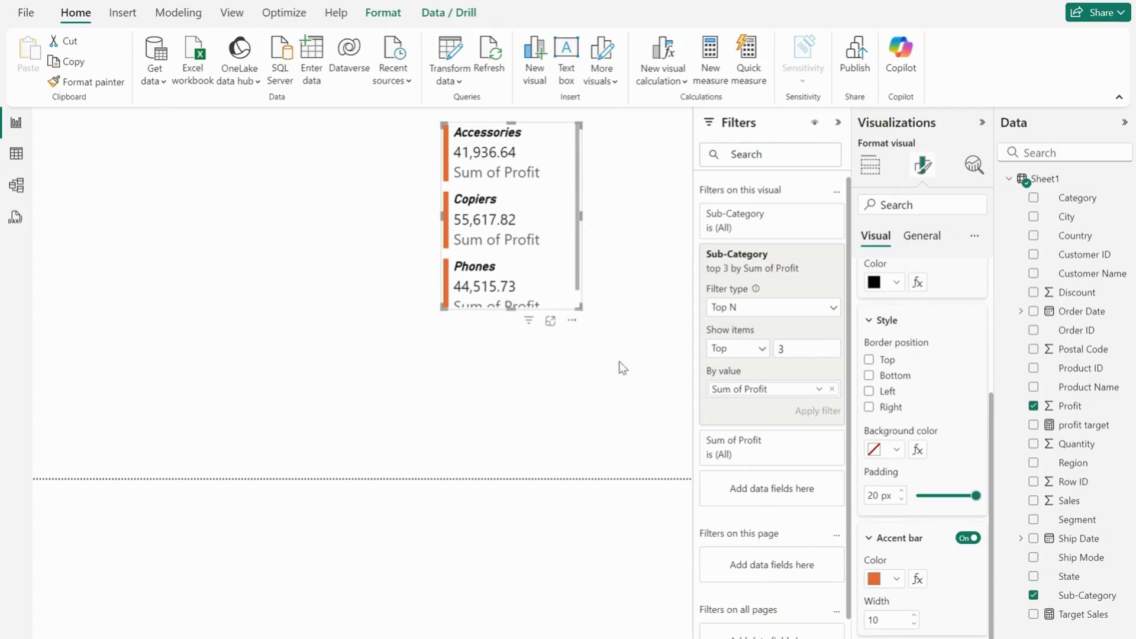
Move the multi-row card to the page's upper right corner and place a new map visual in the empty area beside it.
left_click(871, 165)
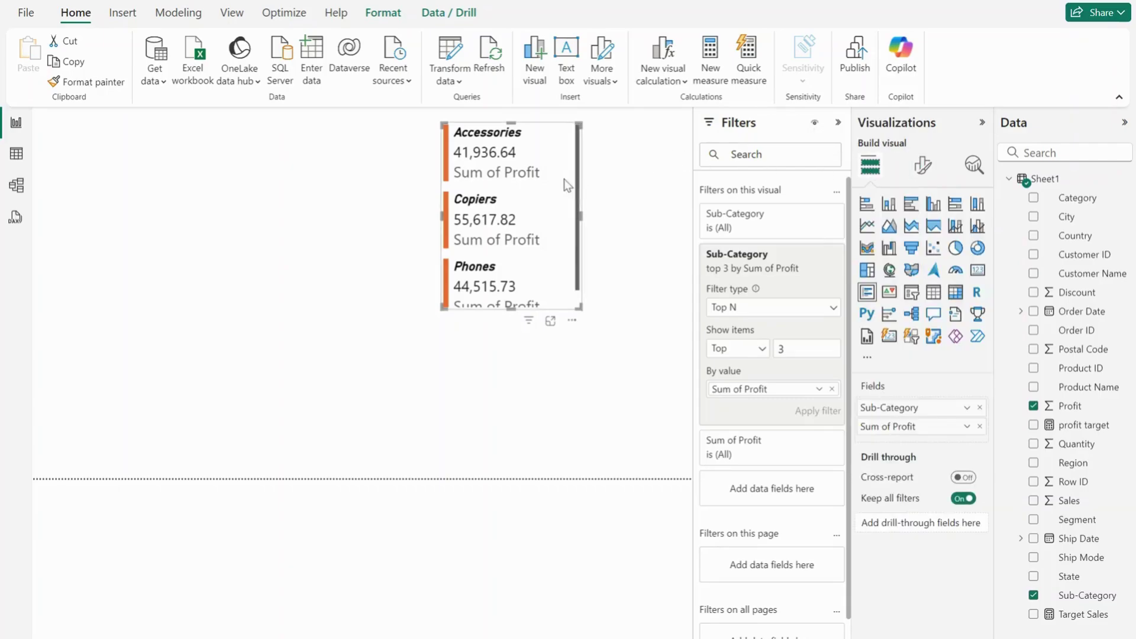
left_click_drag(564, 179, 658, 176)
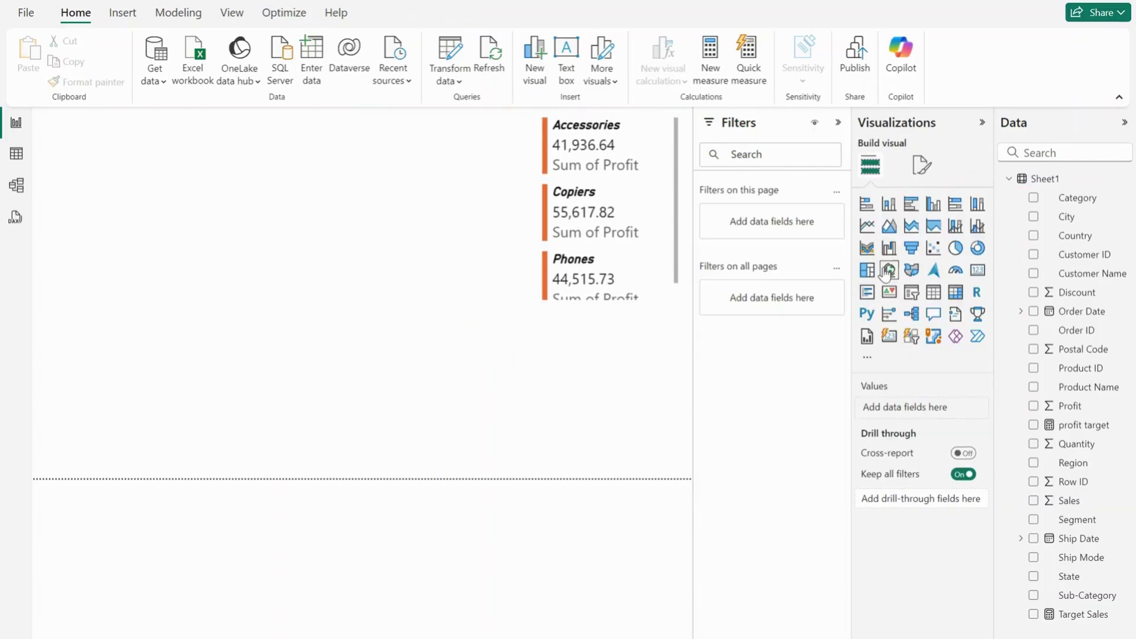
left_click(889, 270)
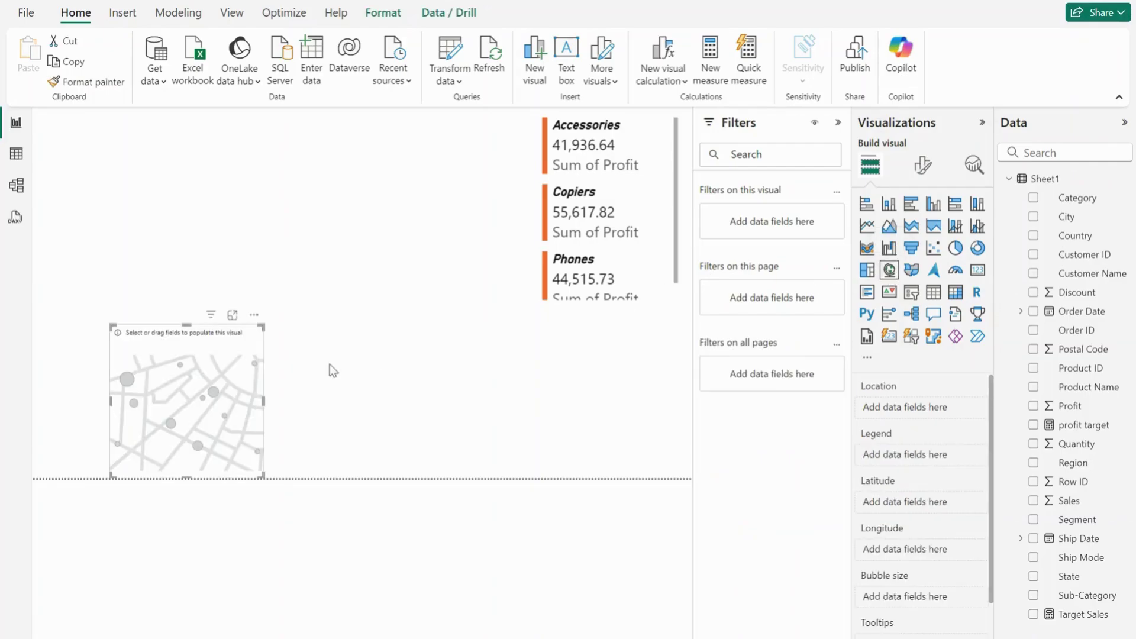
left_click_drag(219, 408, 324, 282)
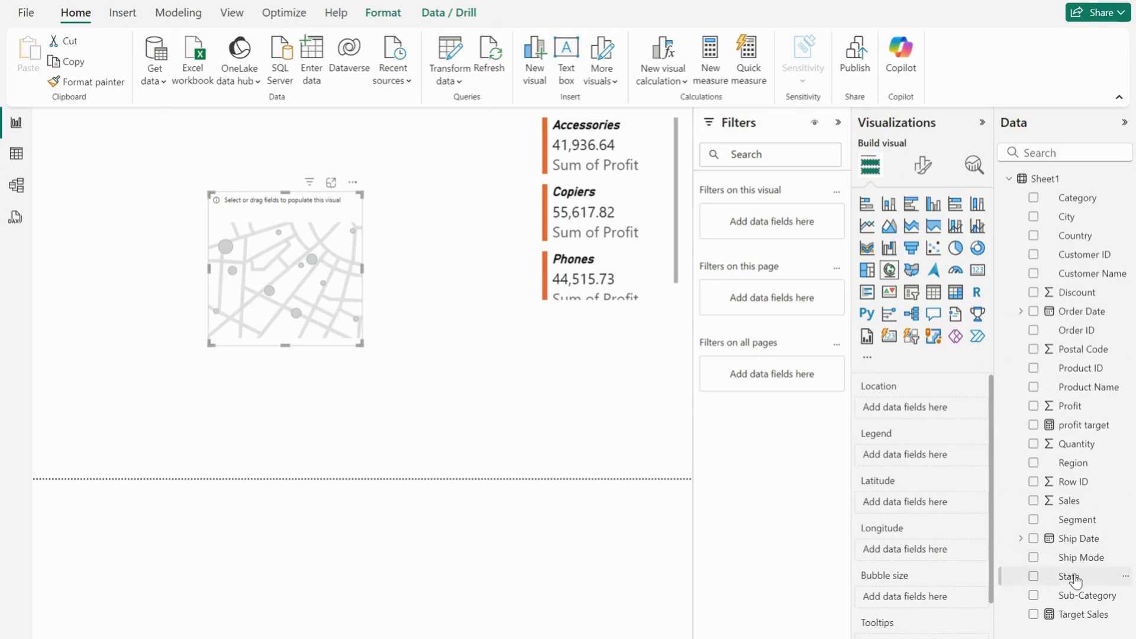
Assign State as the map's location, Region as its legend and Sales as its bubble size.
left_click_drag(1070, 577, 926, 409)
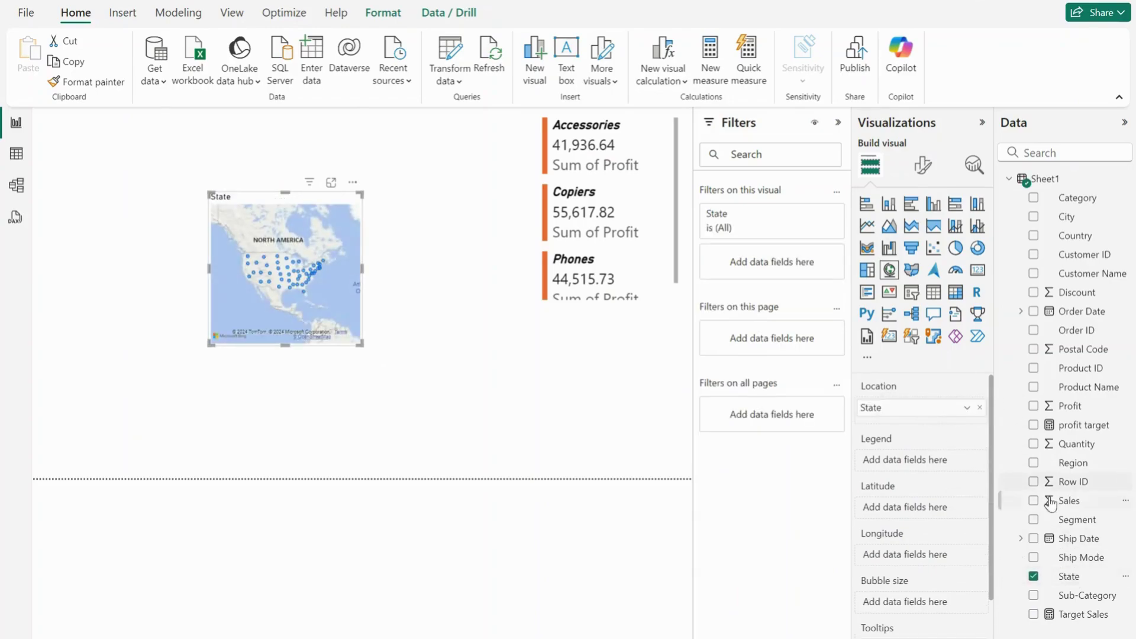
left_click_drag(1068, 464, 921, 464)
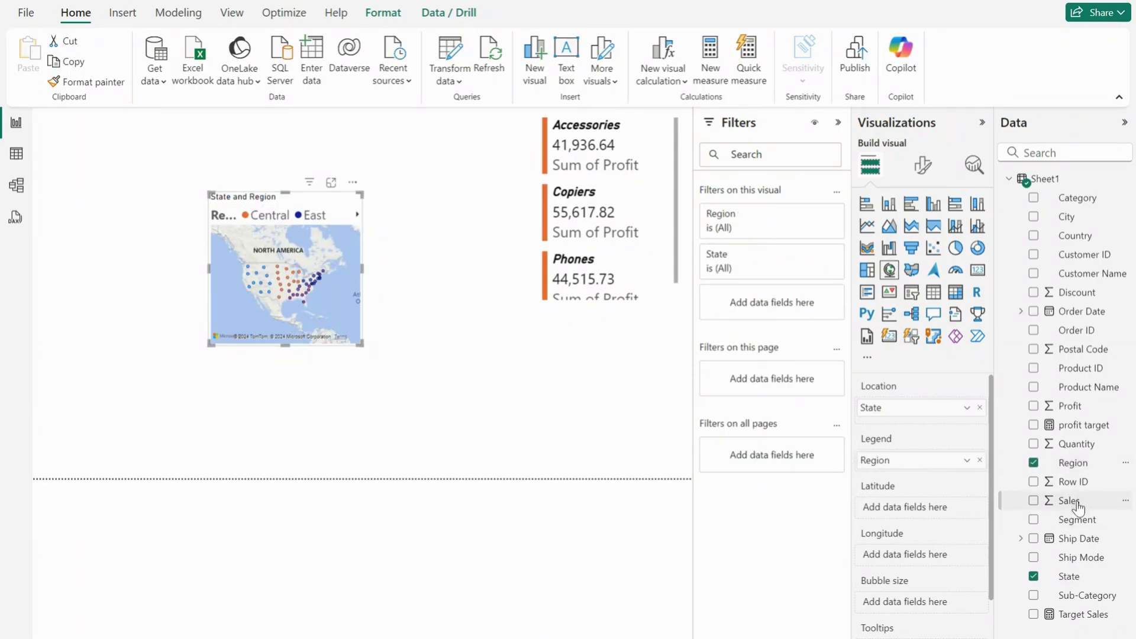
left_click_drag(1072, 502, 920, 601)
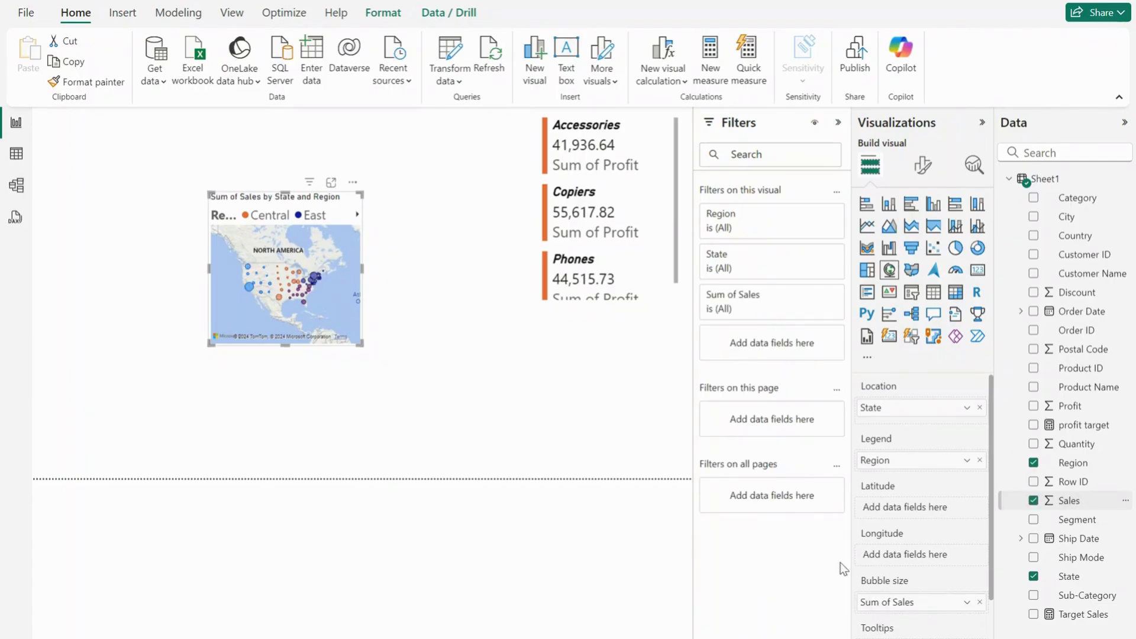
Enlarge the map visual and move it to the top of the page beside the multi-row card.
left_click_drag(358, 343, 522, 435)
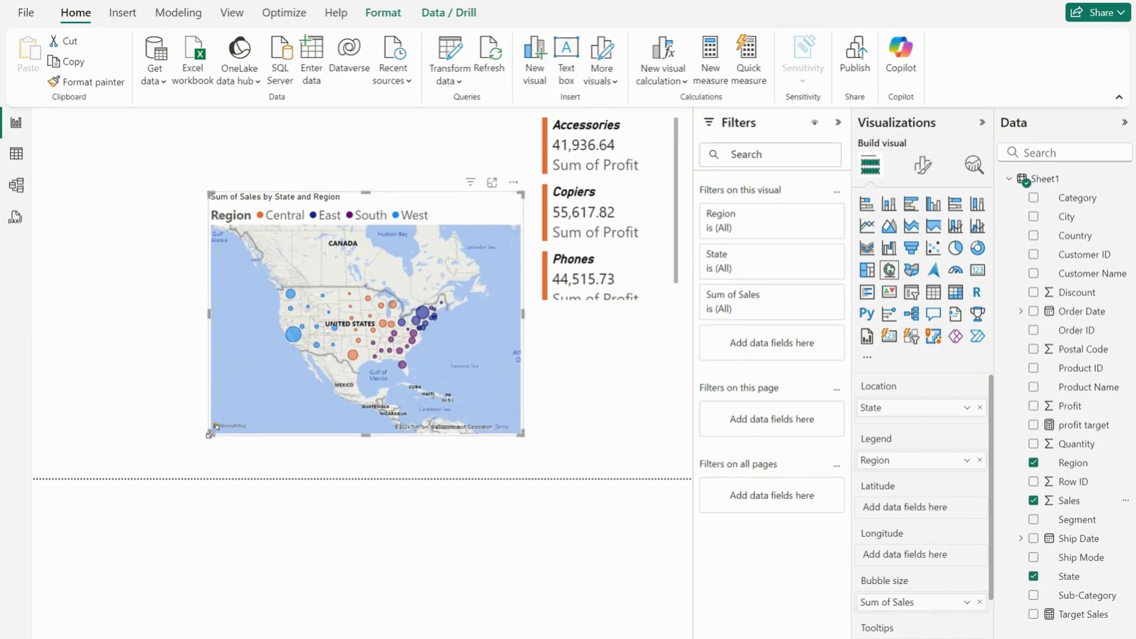
left_click_drag(208, 432, 123, 457)
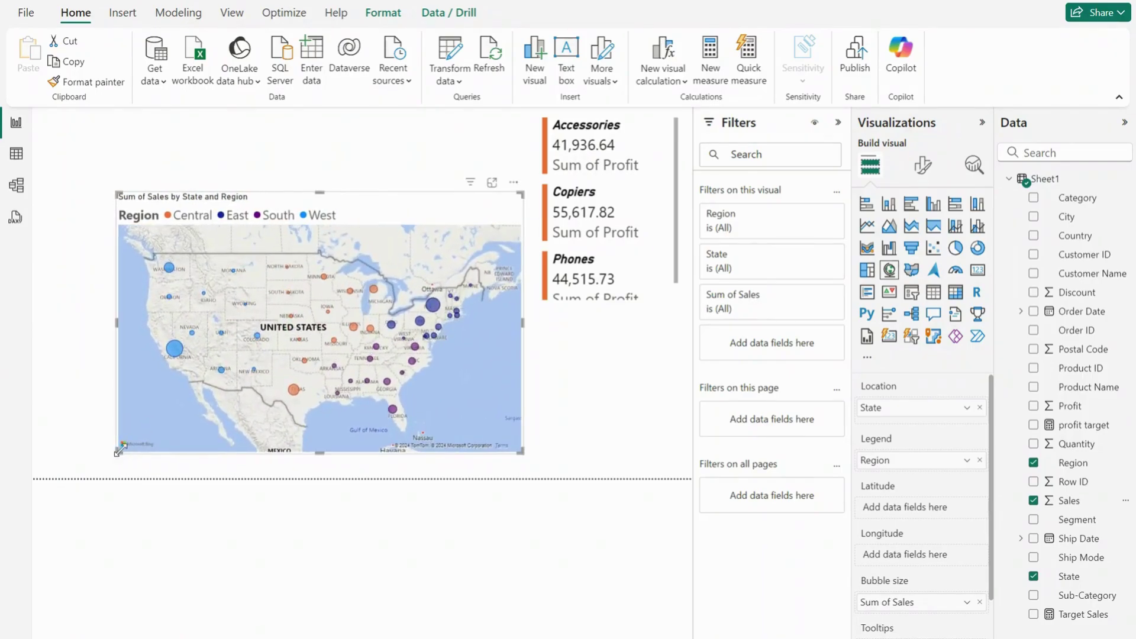
left_click_drag(454, 221, 446, 146)
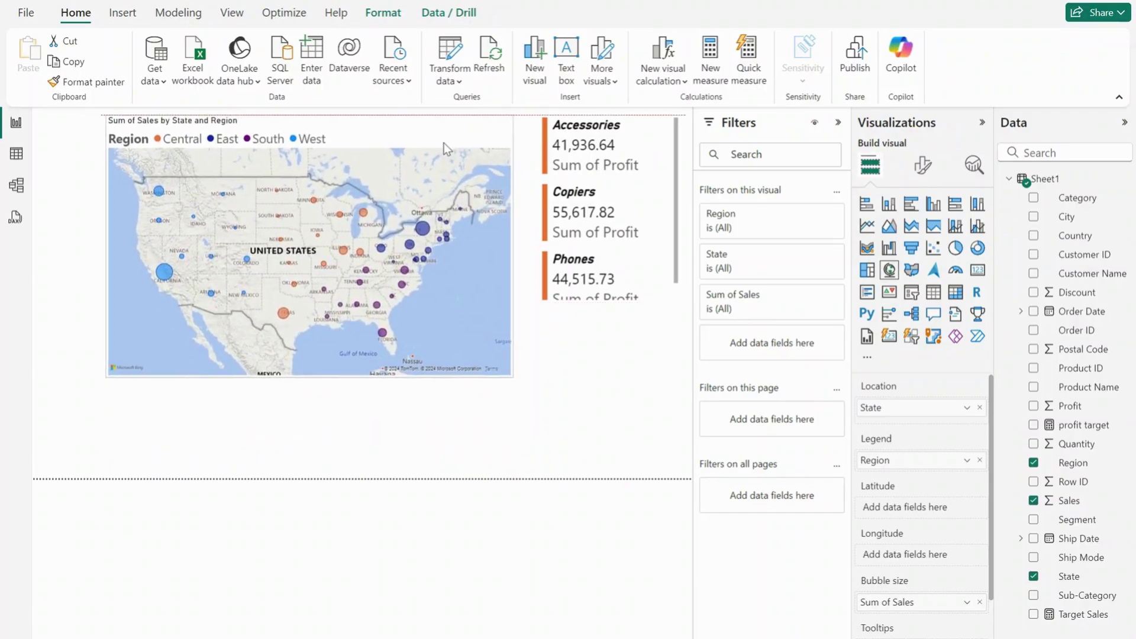
Select the New York, Florida and California bubbles on the map in turn to cross-filter the multi-row card.
left_click(422, 228)
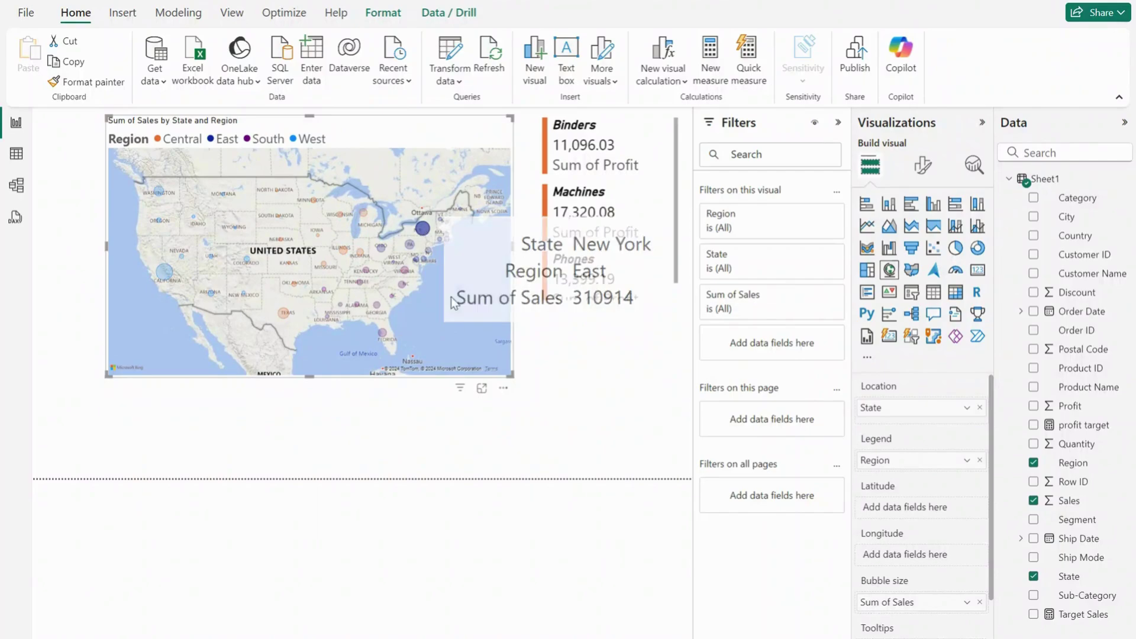
left_click(383, 335)
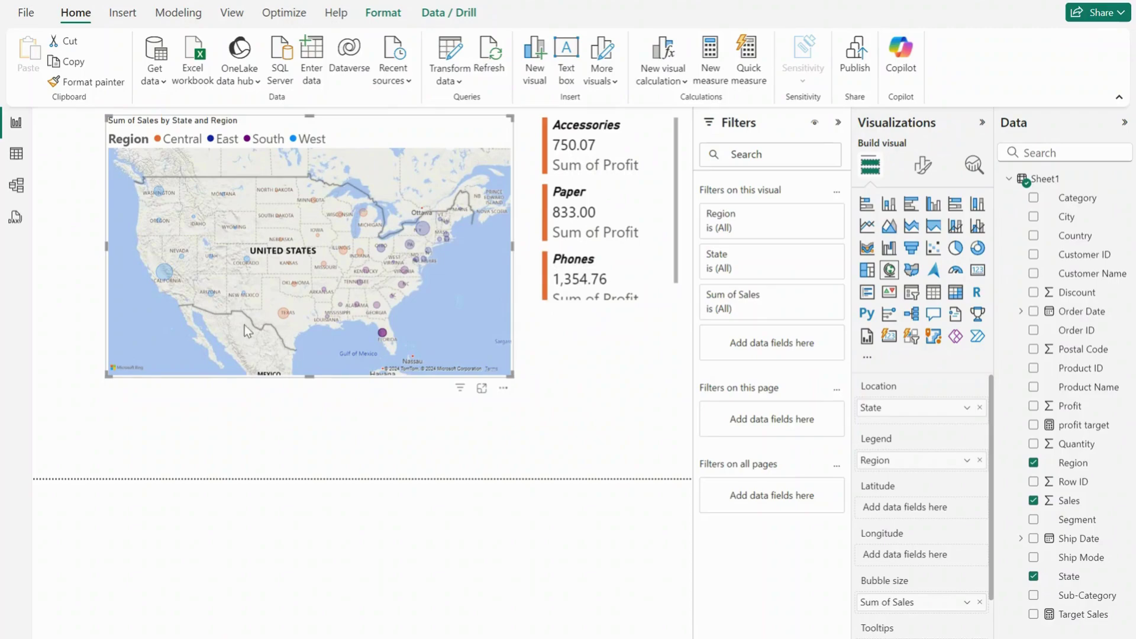
mouse_move(164, 278)
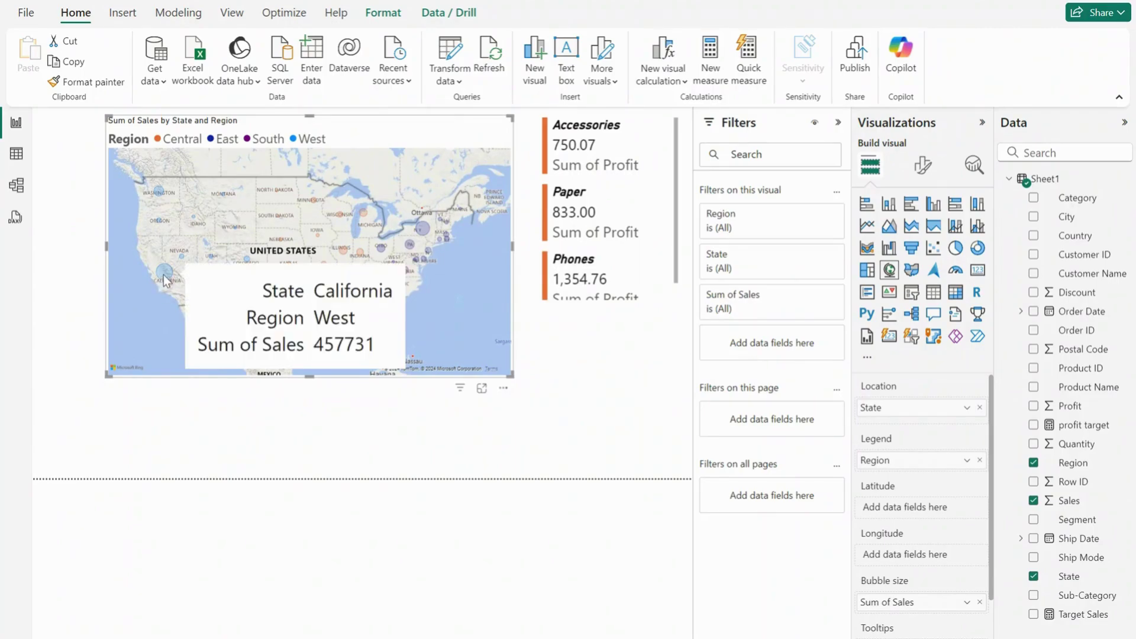
left_click(165, 277)
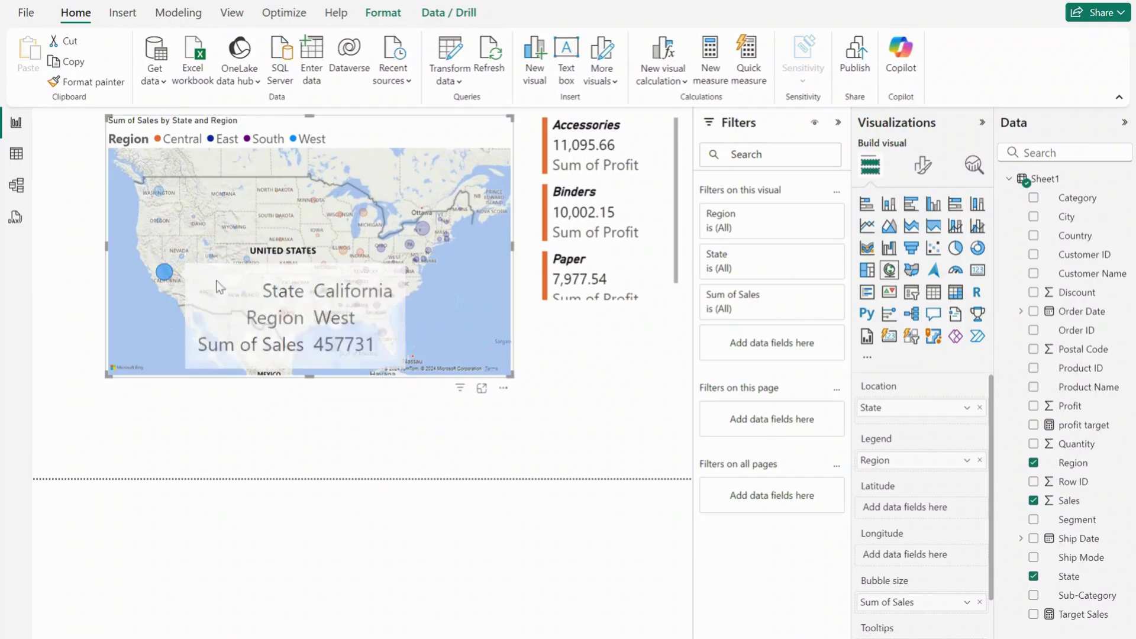
Enlarge the multi-row card so all three entries fit without scrolling, and cross-filter it with the map's Texas bubble.
left_click(650, 276)
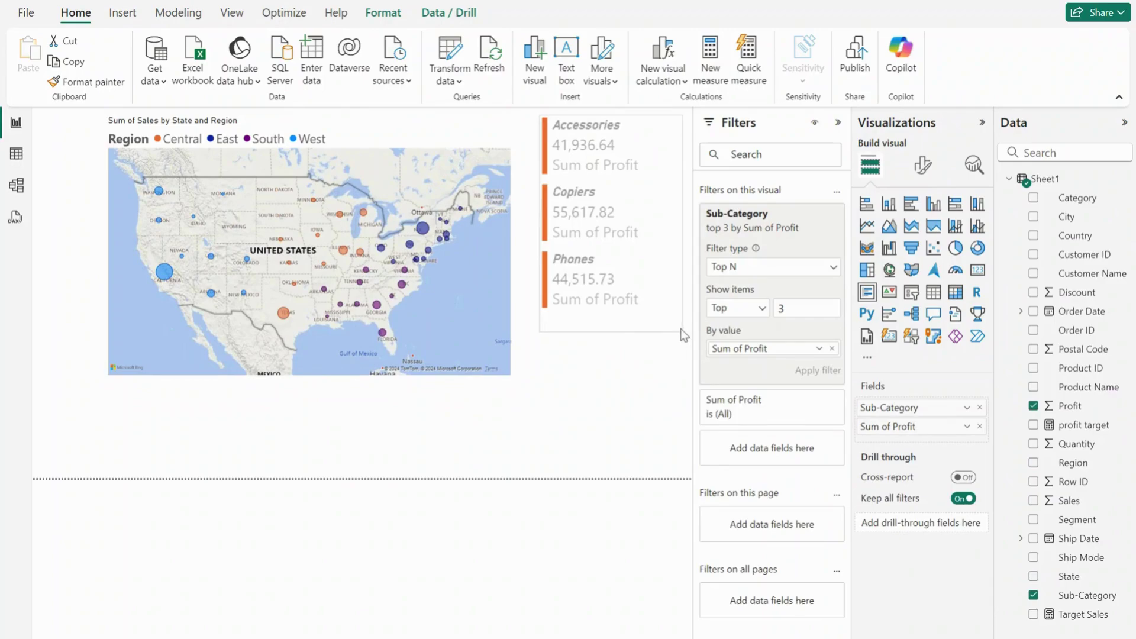
left_click(589, 262)
left_click(589, 262)
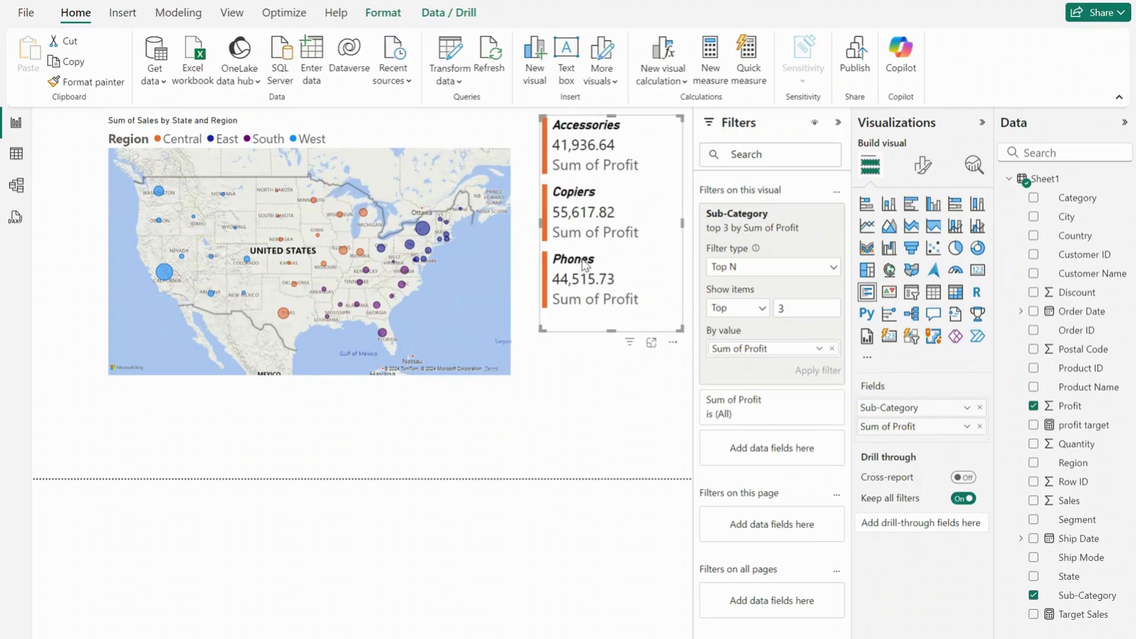
left_click(285, 321)
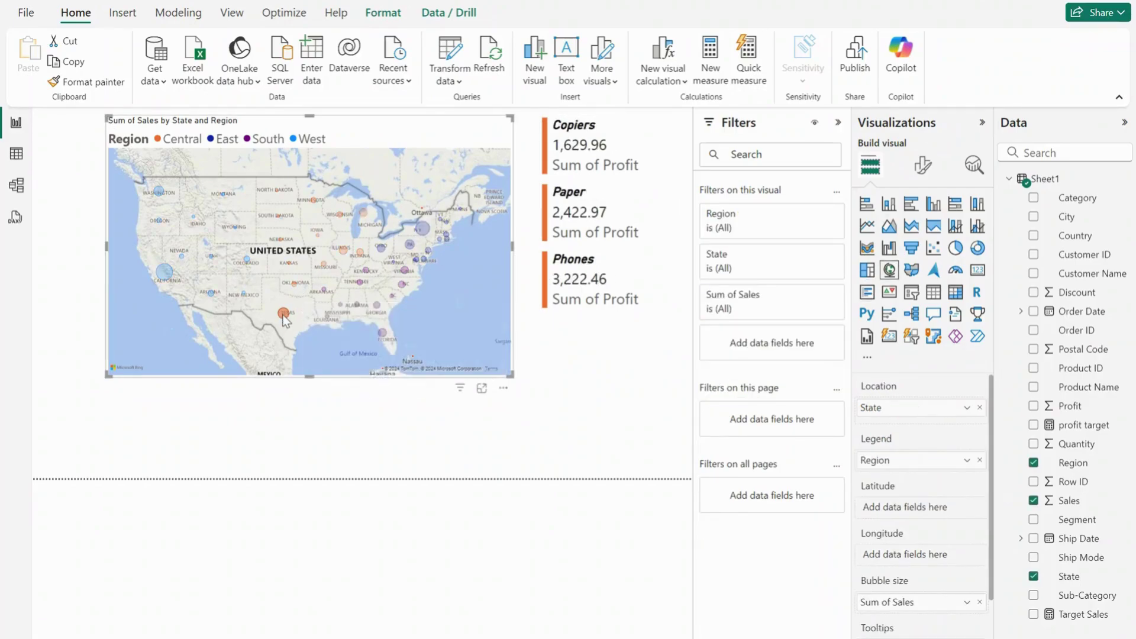